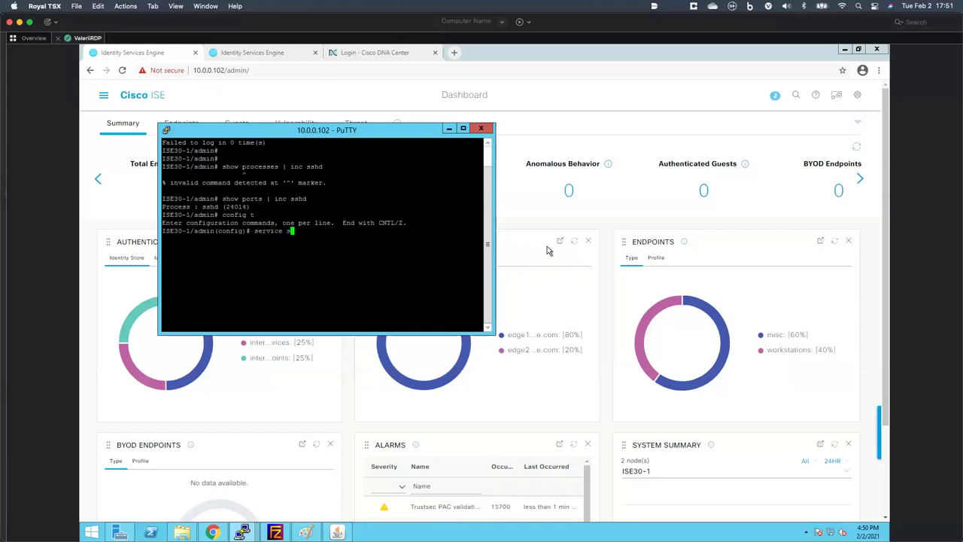
# - Enable the sshd service on the ISE node and minimize PuTTY to reveal the ISE dashboard
pyautogui.write('shd enable')
pyautogui.click(449, 129)
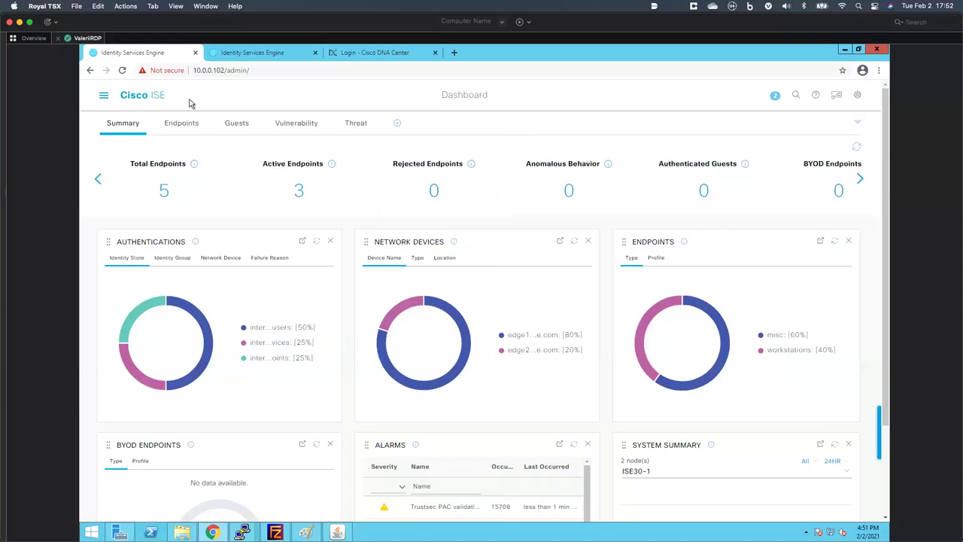
# - From the ISE home dashboard, navigate to Administration > System > Certificates
pyautogui.click(153, 100)
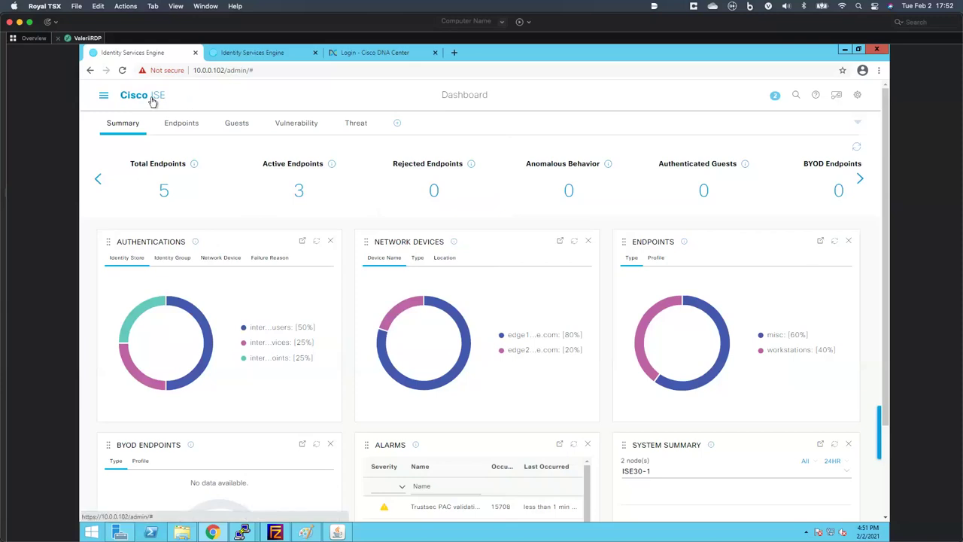
pyautogui.click(104, 98)
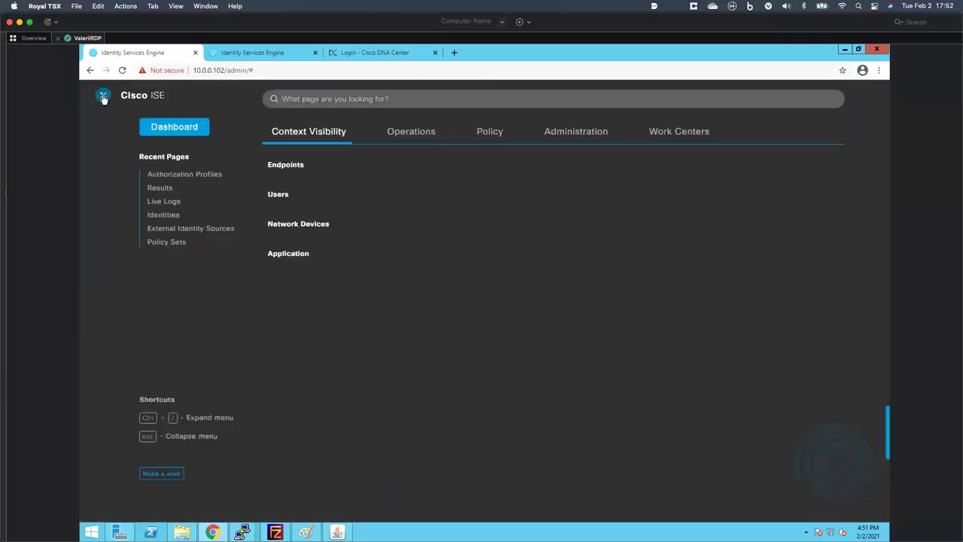
pyautogui.click(557, 132)
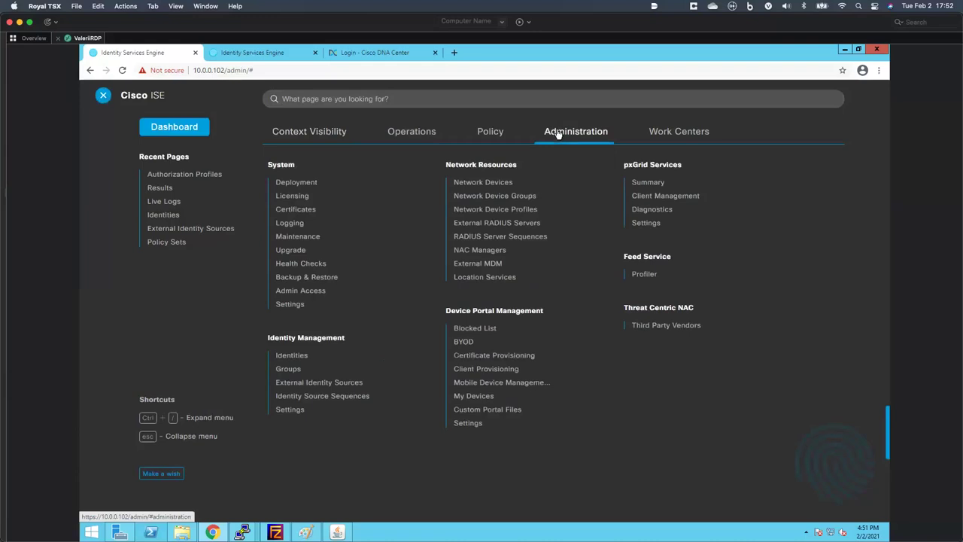
pyautogui.click(308, 212)
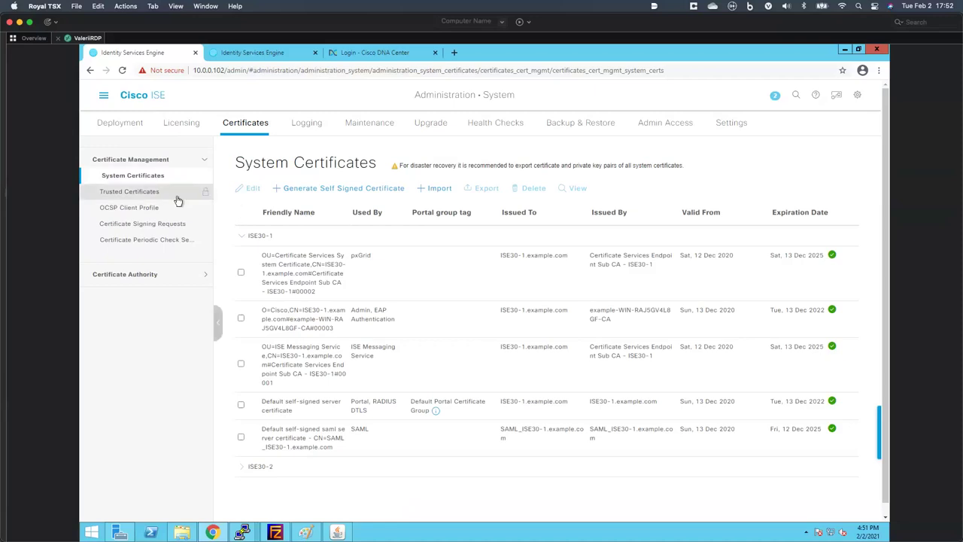
# - Review the Certificate Authority Overview and Internal CA Settings, then select pxGrid_Certificate_Template
pyautogui.click(188, 277)
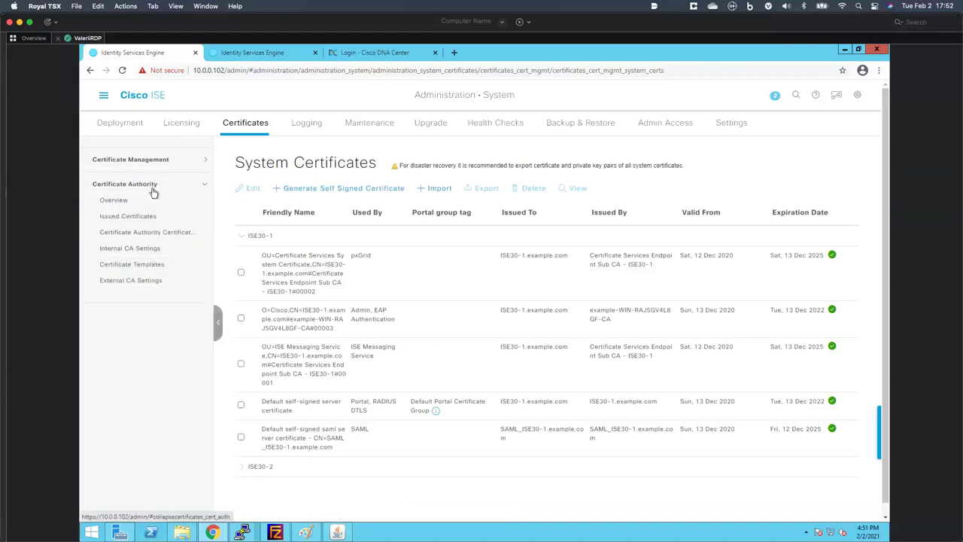
pyautogui.click(138, 203)
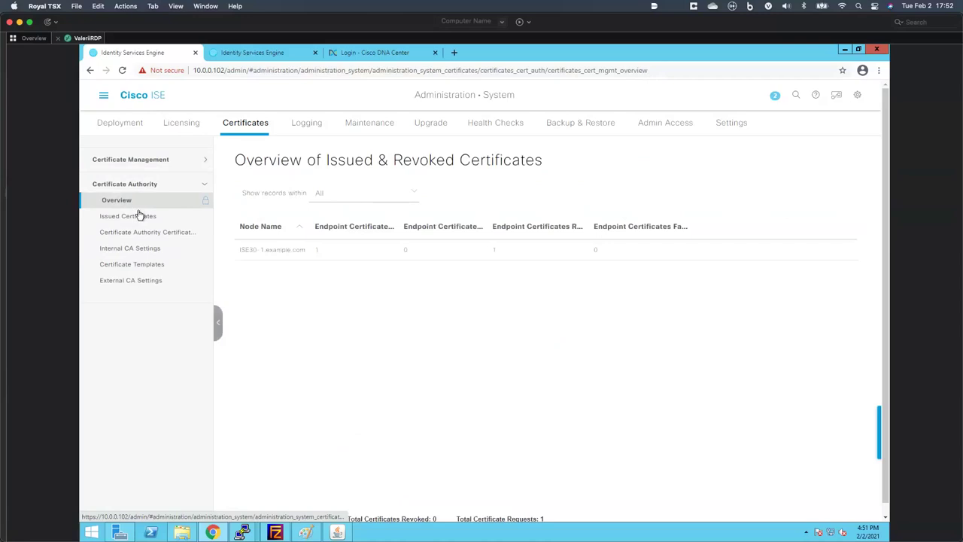
pyautogui.click(133, 248)
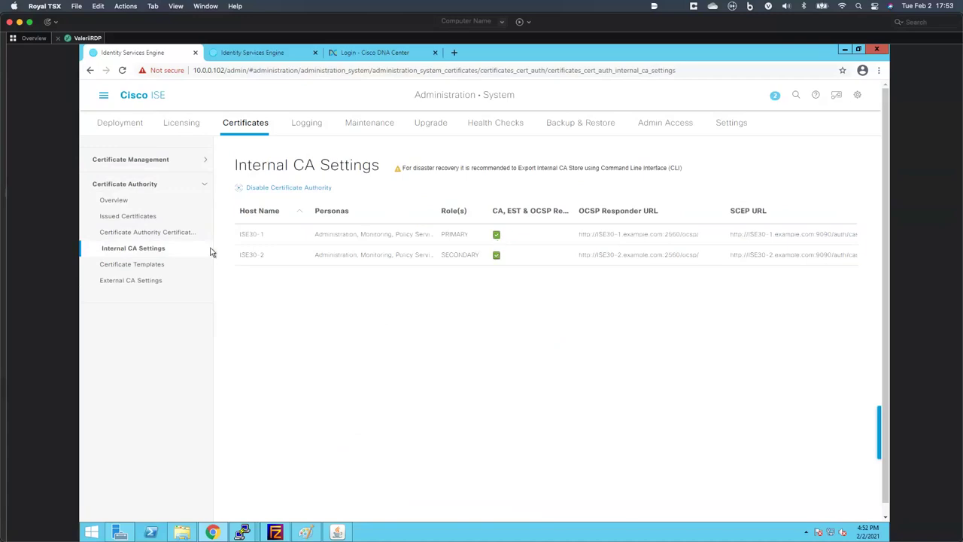
pyautogui.click(135, 264)
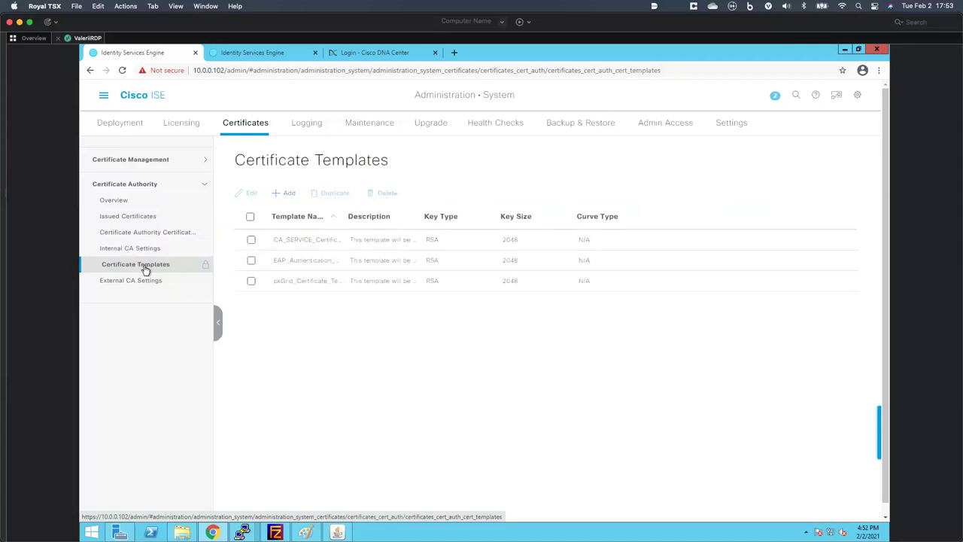
pyautogui.click(251, 280)
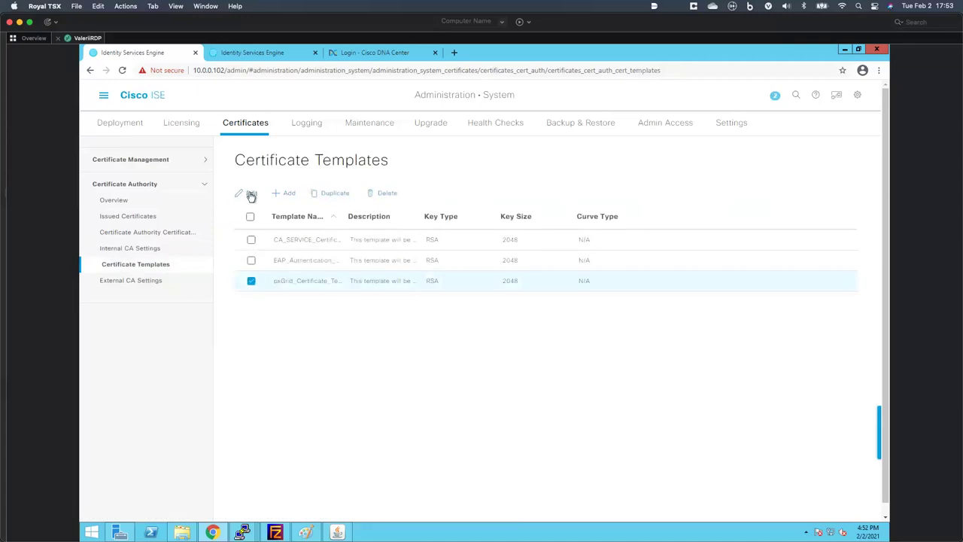
# - Look through the pxGrid certificate template's edit form, then go to Deployment Nodes
pyautogui.click(252, 194)
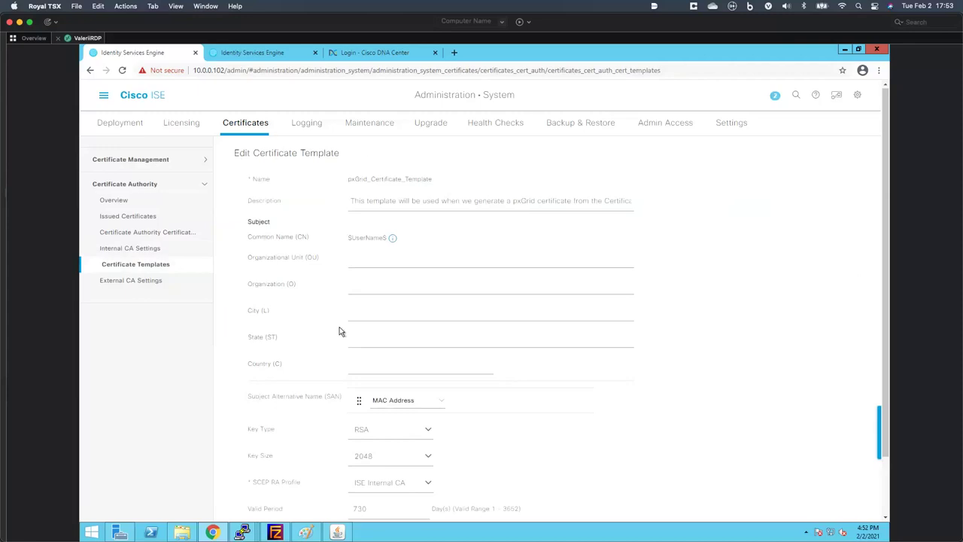
pyautogui.scroll(-2, 339, 329)
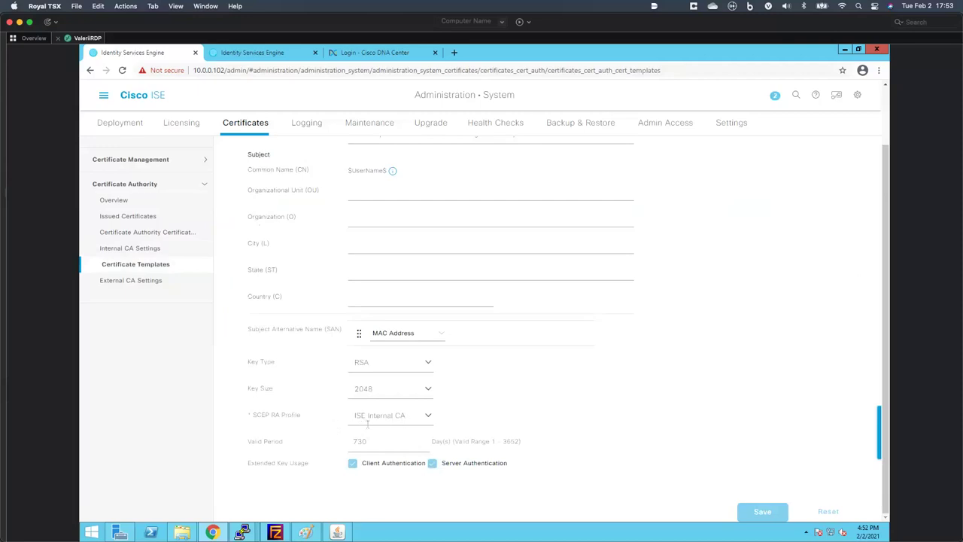
pyautogui.scroll(2, 312, 410)
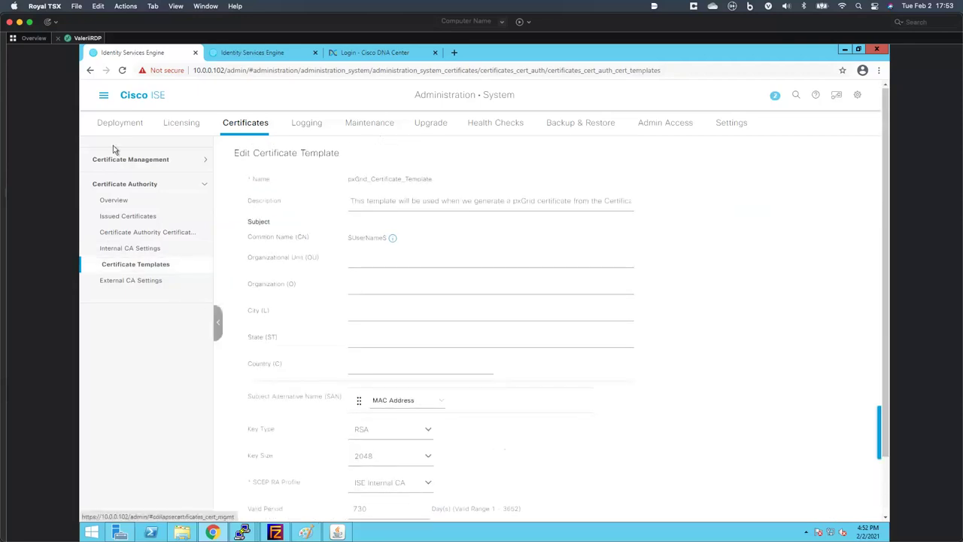
pyautogui.click(129, 128)
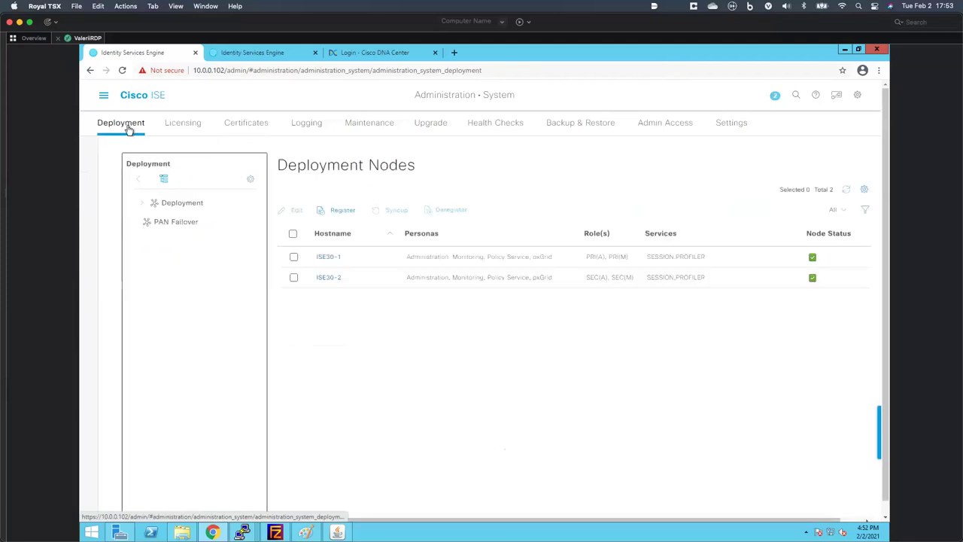
# - Inspect ISE30-1's personas and services, including pxGrid, then go to the Settings pages
pyautogui.click(329, 258)
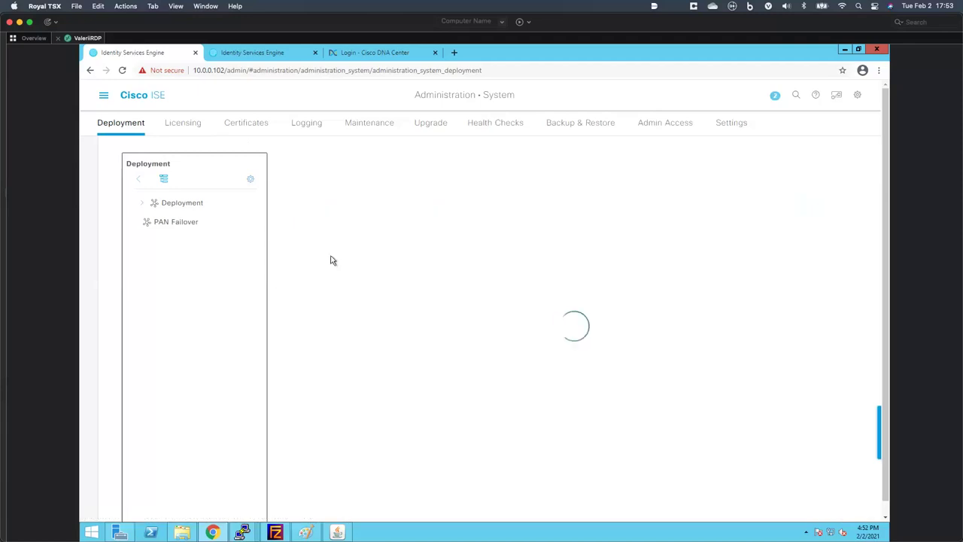
pyautogui.scroll(-5, 335, 331)
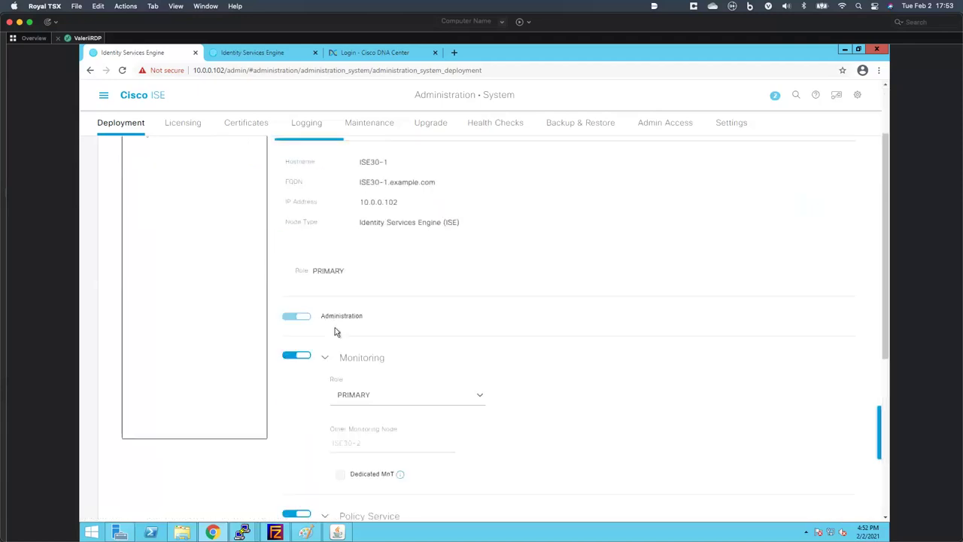
pyautogui.scroll(-5, 331, 328)
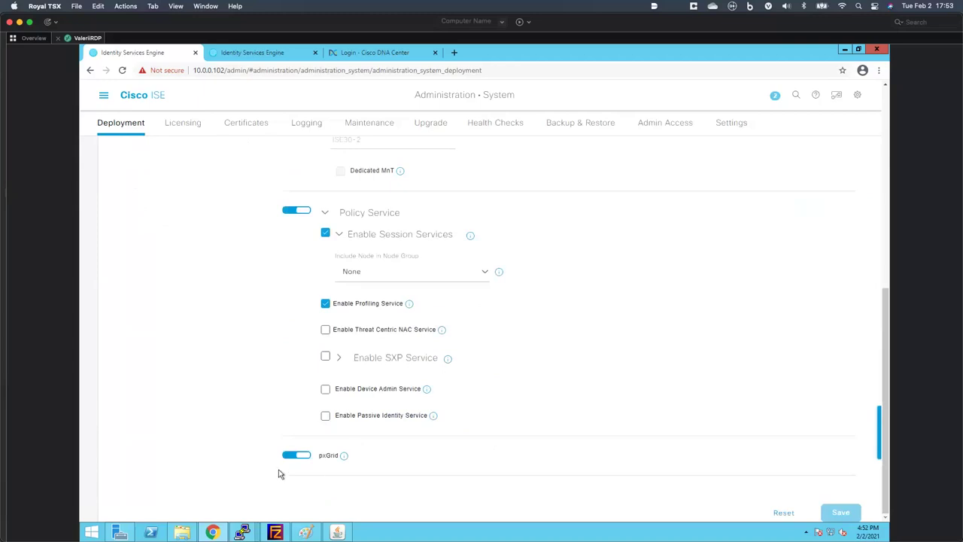
pyautogui.scroll(10, 263, 338)
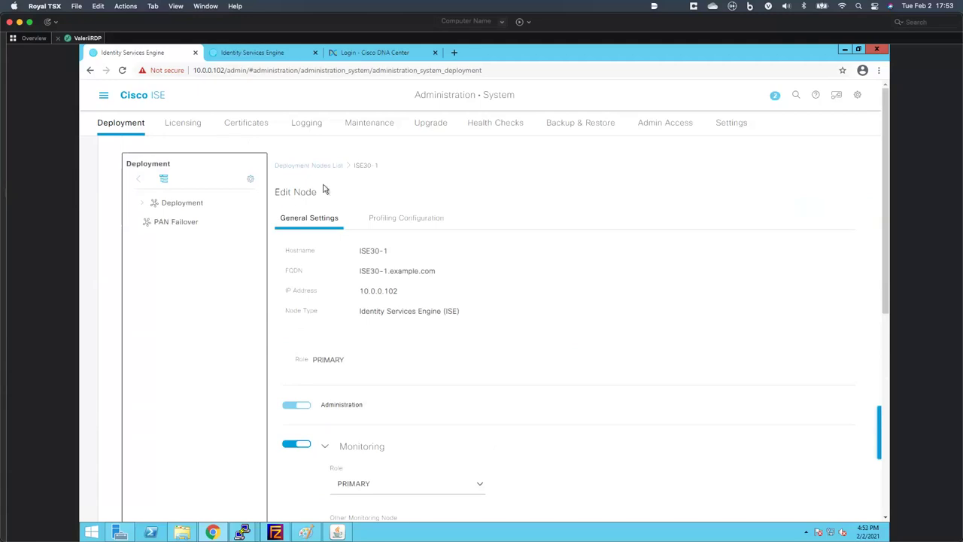
pyautogui.click(729, 124)
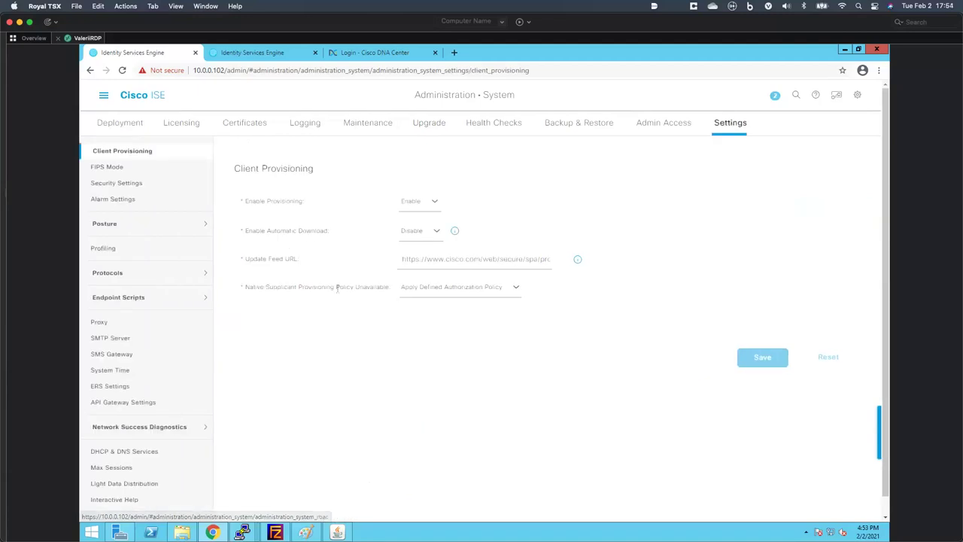
# - Verify ERS is enabled for read/write on the primary node, then switch to the DNA Center login tab
pyautogui.click(122, 387)
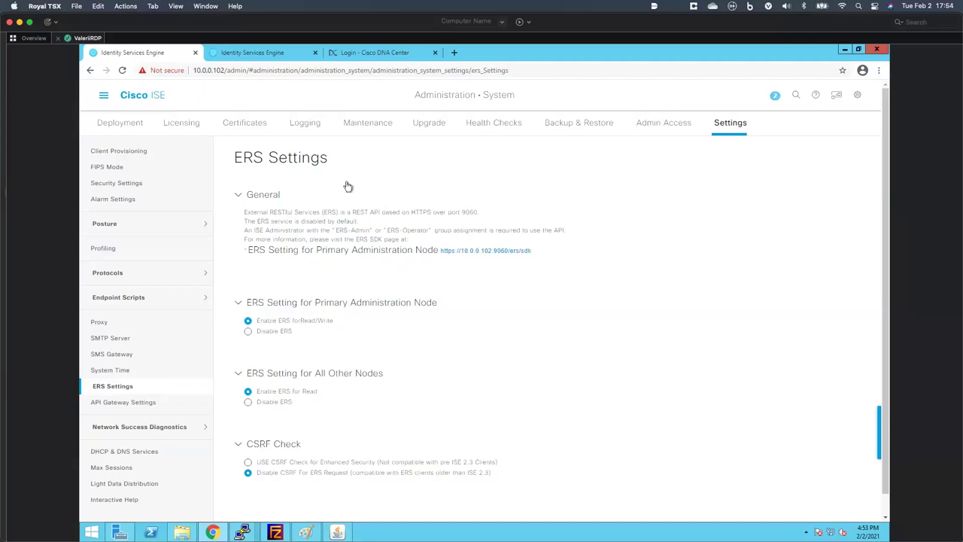
pyautogui.click(360, 53)
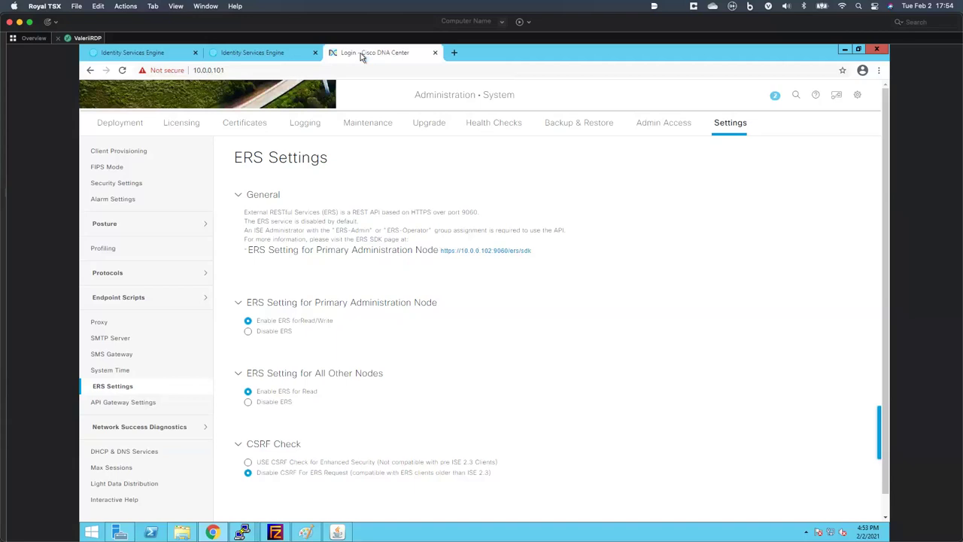
# - Log in to Cisco DNA Center with the admin username and its password
pyautogui.click(472, 307)
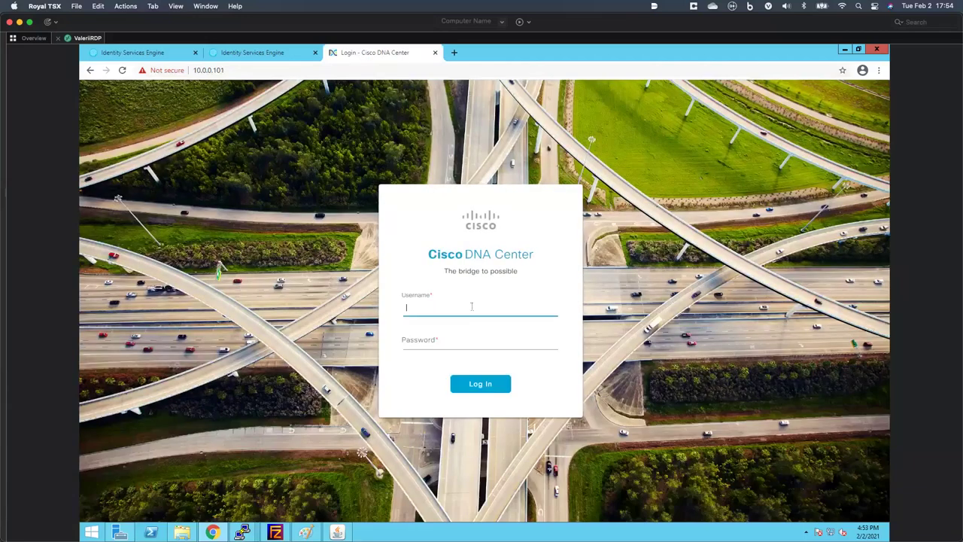
pyautogui.write('admin')
pyautogui.press('Tab')
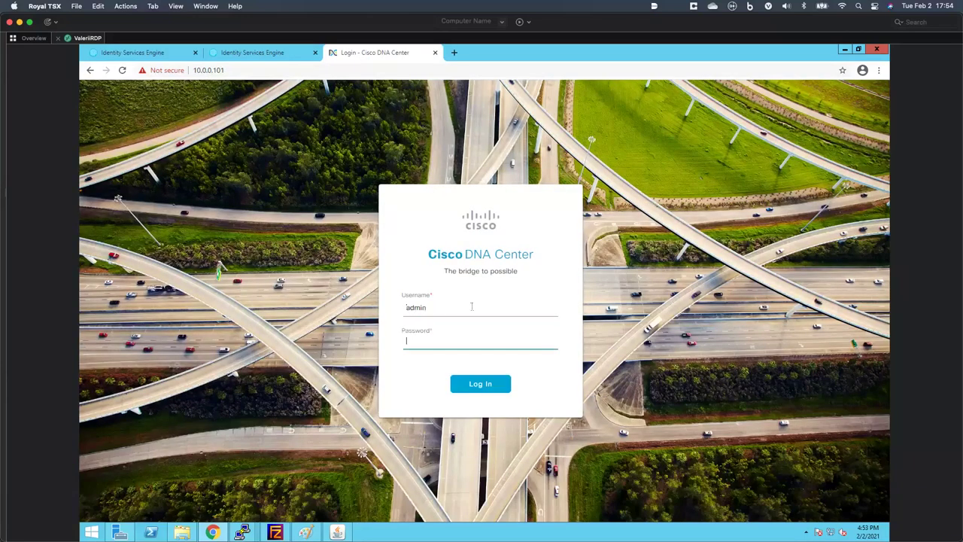
pyautogui.write('C1sco12345')
pyautogui.press('Return')
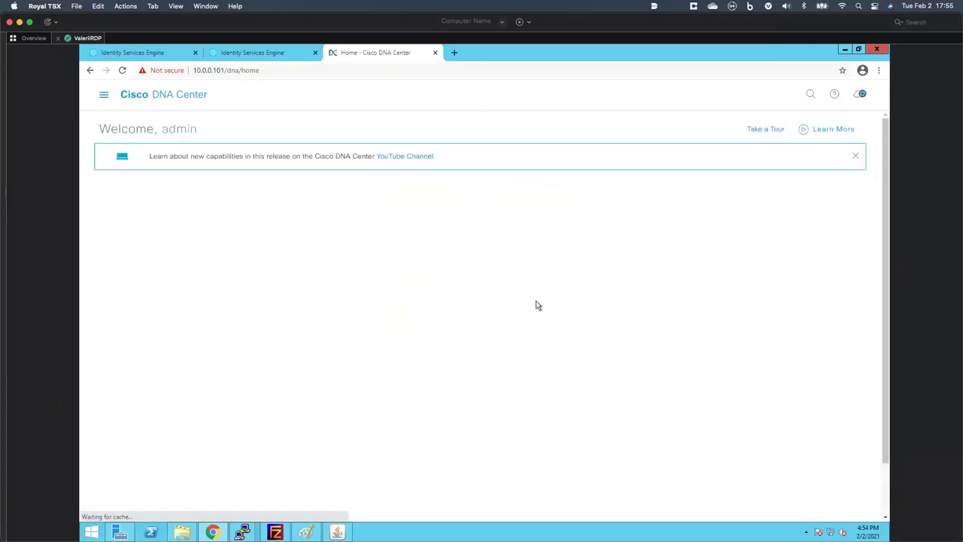
# - Go to System Settings > External Services > Authentication and Policy Servers
pyautogui.click(103, 97)
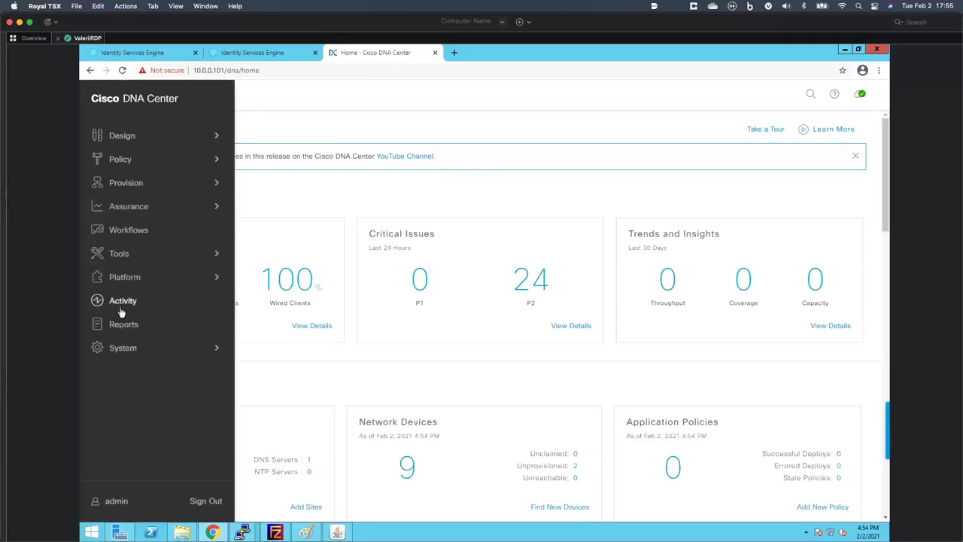
pyautogui.click(124, 351)
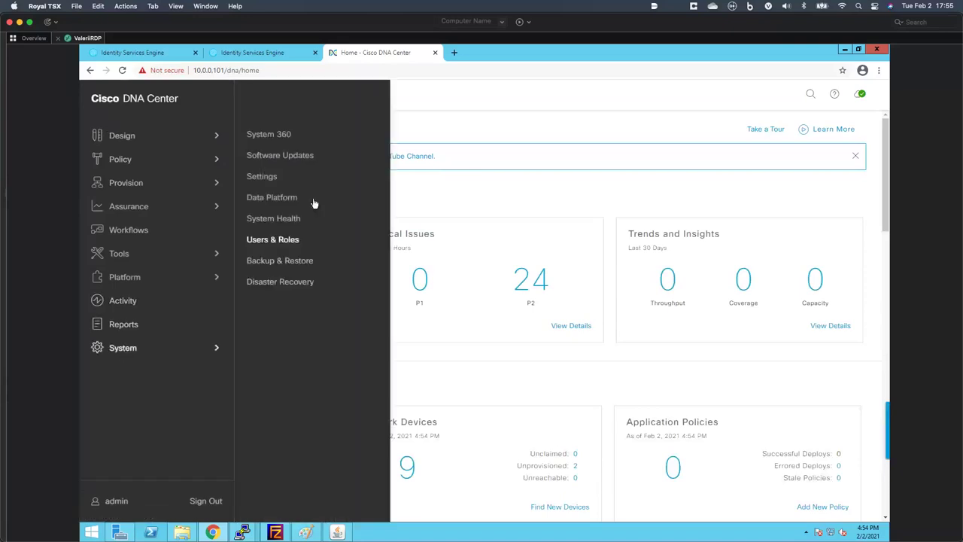
pyautogui.click(262, 177)
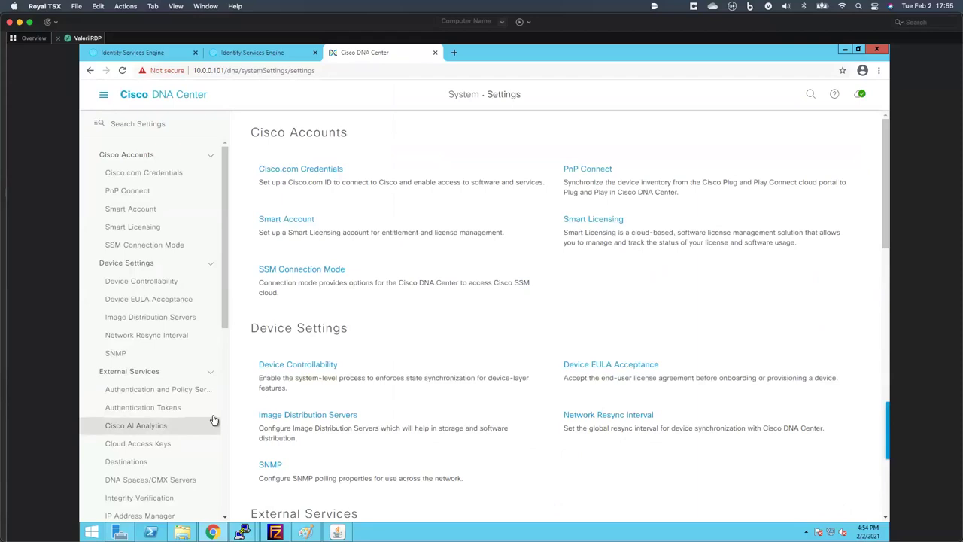
pyautogui.click(140, 393)
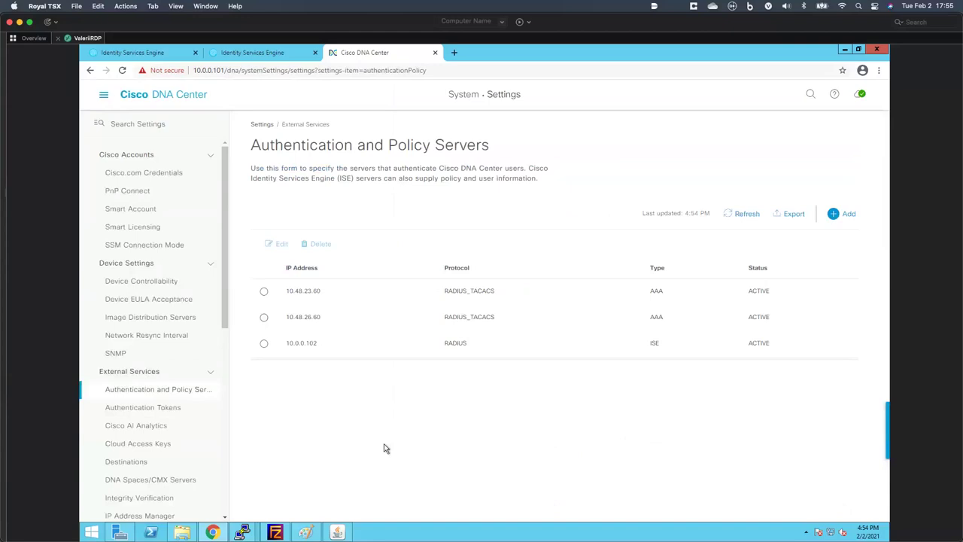
# - Select the 10.0.0.102 ISE server row and open it for editing
pyautogui.click(263, 344)
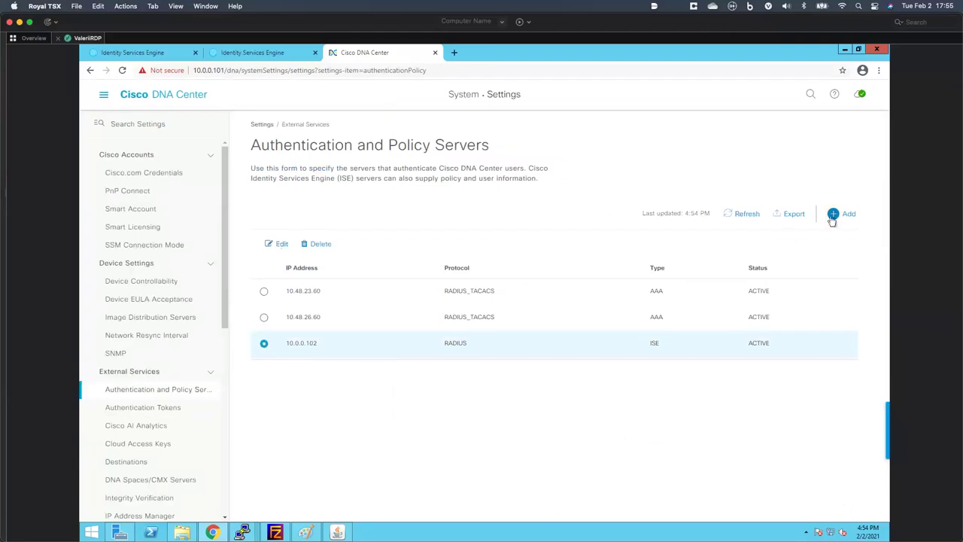
pyautogui.click(282, 247)
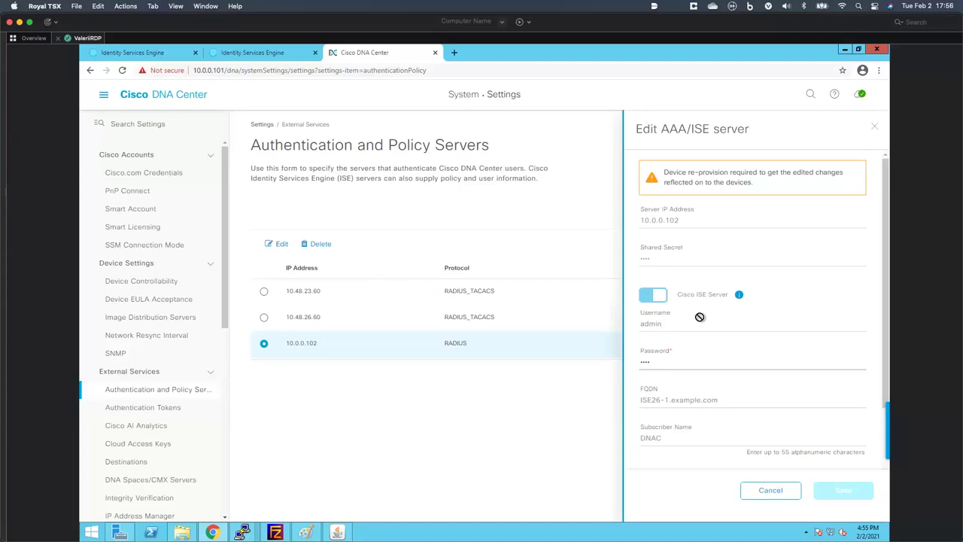
# - Expand Advanced Settings for 10.0.0.102, tick TACACS, then close the form without saving
pyautogui.scroll(-1, 700, 317)
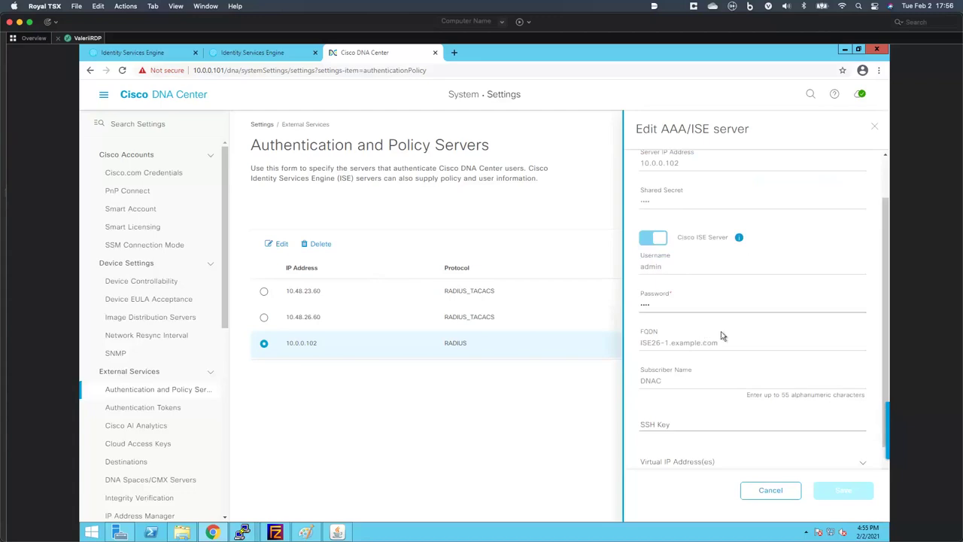
pyautogui.scroll(-2, 699, 332)
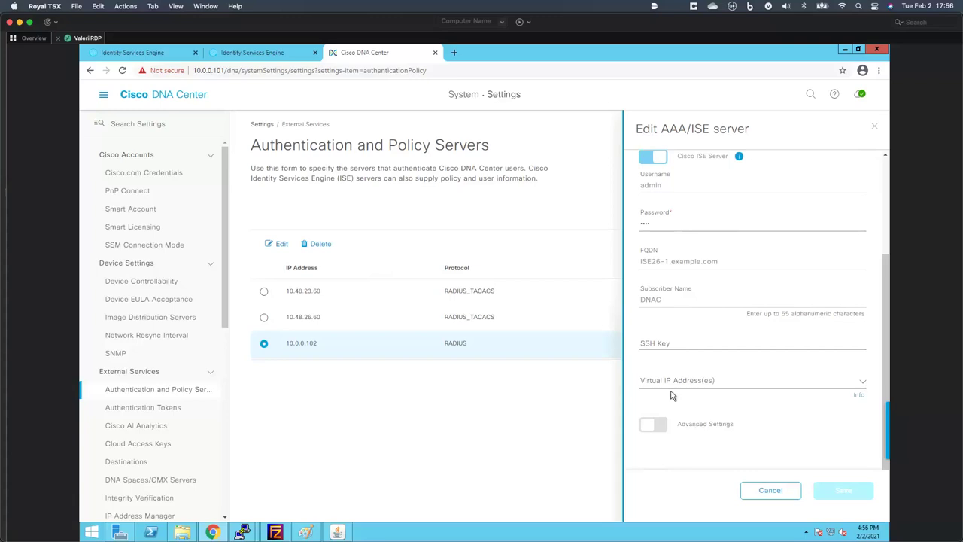
pyautogui.scroll(1, 672, 399)
pyautogui.scroll(-1, 673, 421)
pyautogui.click(648, 427)
pyautogui.scroll(-5, 670, 376)
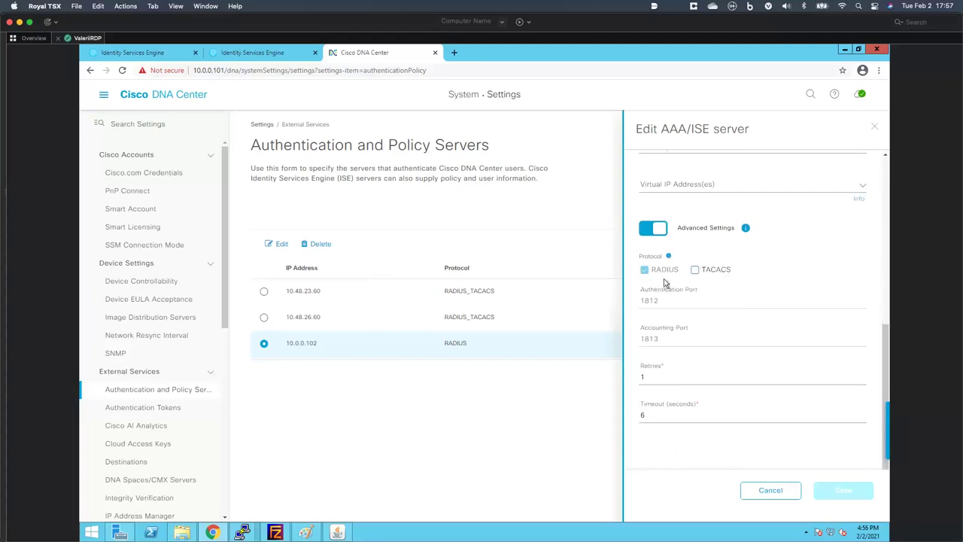
pyautogui.click(695, 270)
pyautogui.scroll(-2, 694, 393)
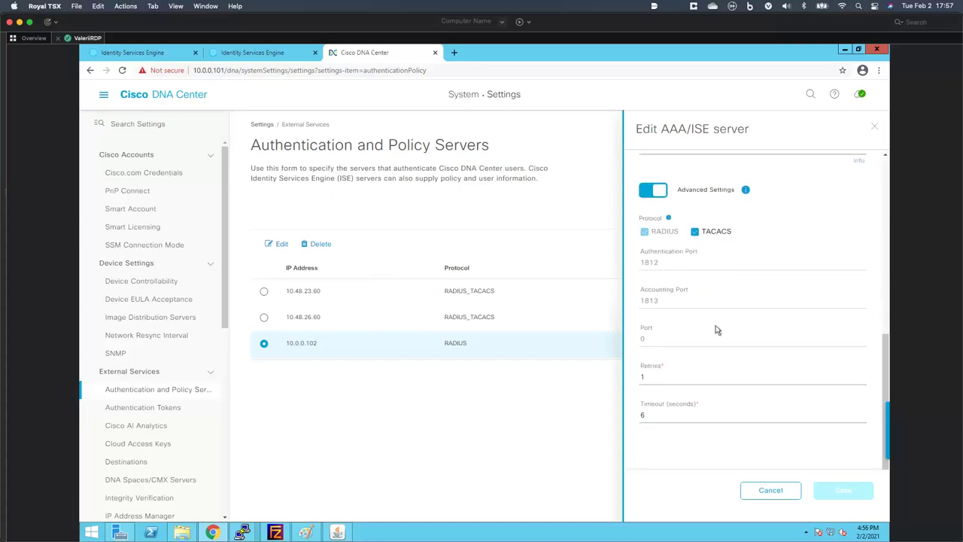
pyautogui.click(873, 130)
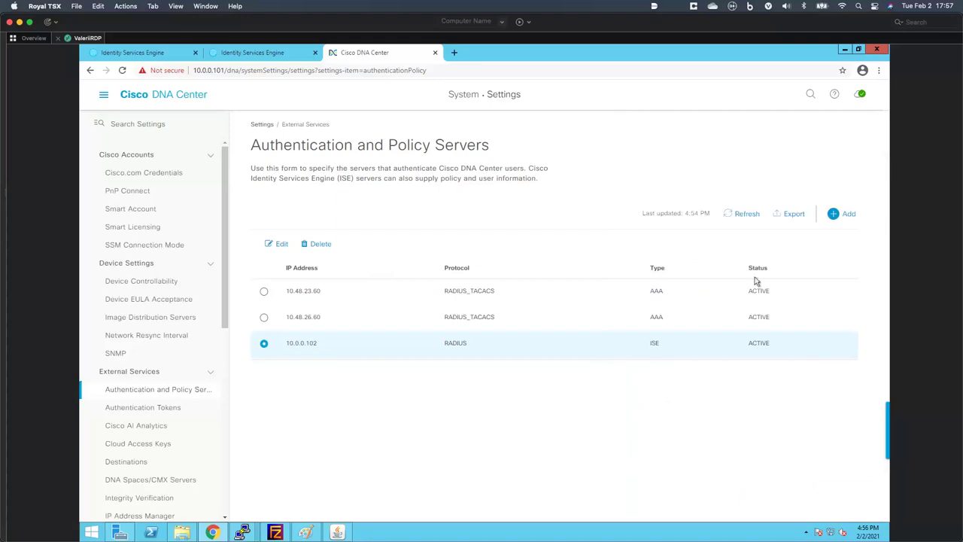
pyautogui.moveTo(746, 269); pyautogui.dragTo(764, 268)
# - Open DNA Center's System 360 page and confirm ISE nodes 10.0.0.102 and 10.0.0.103 are Available
pyautogui.click(104, 94)
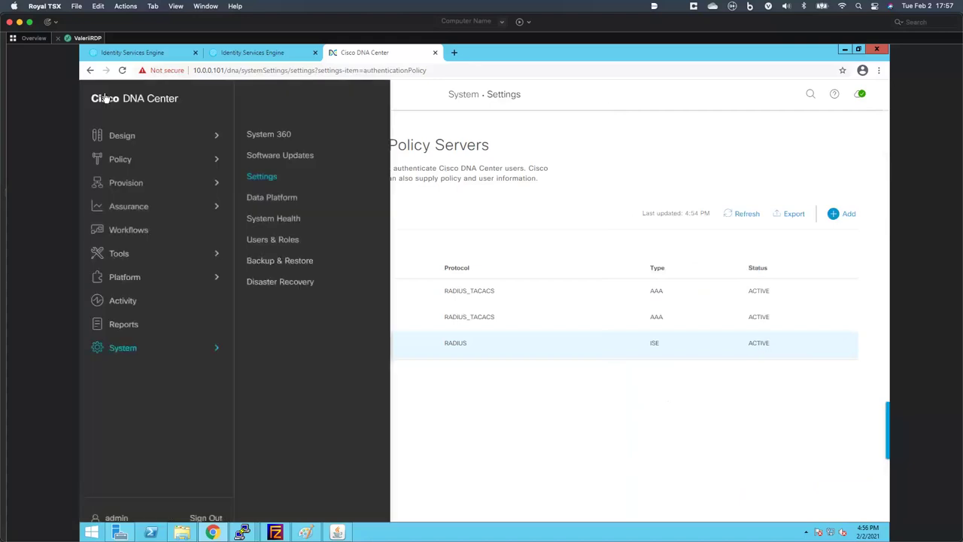
pyautogui.click(270, 134)
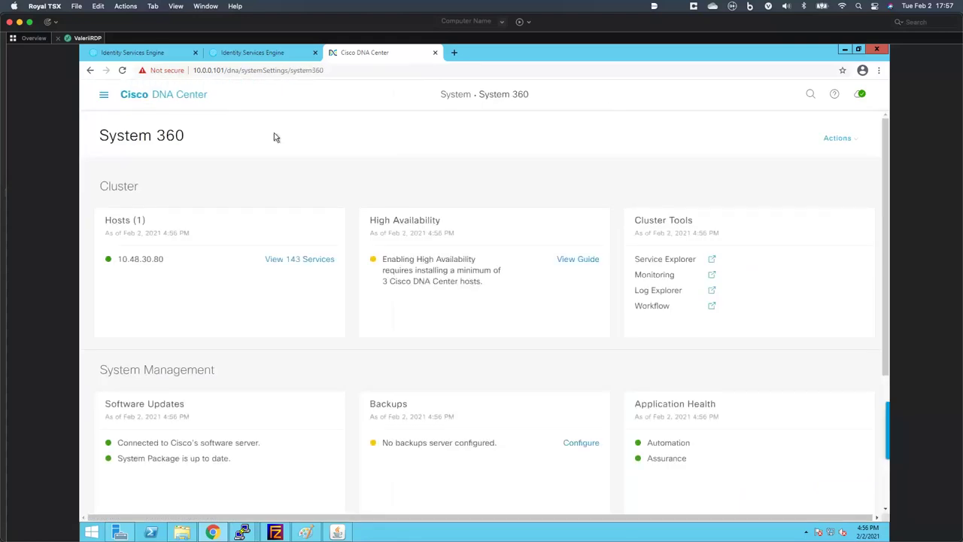
pyautogui.scroll(-5, 286, 153)
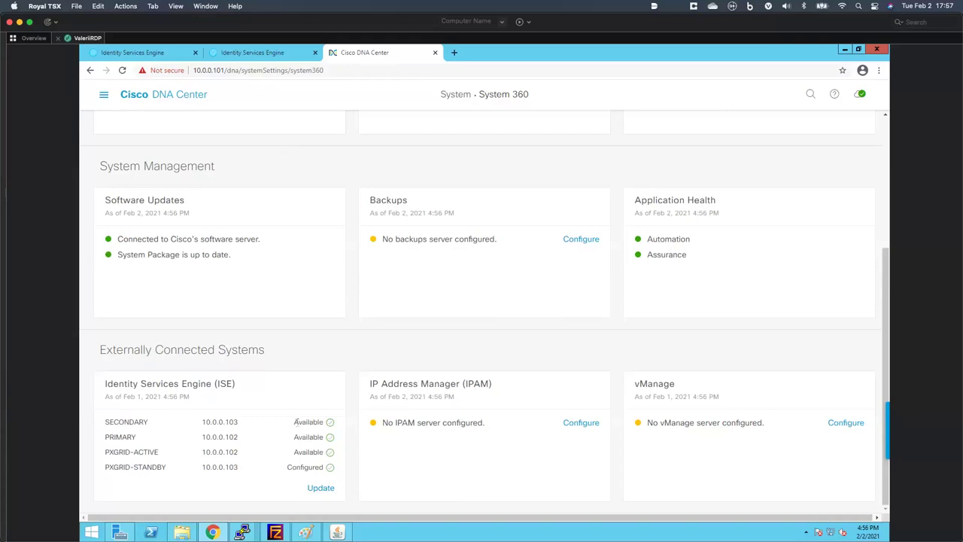
pyautogui.scroll(5, 313, 387)
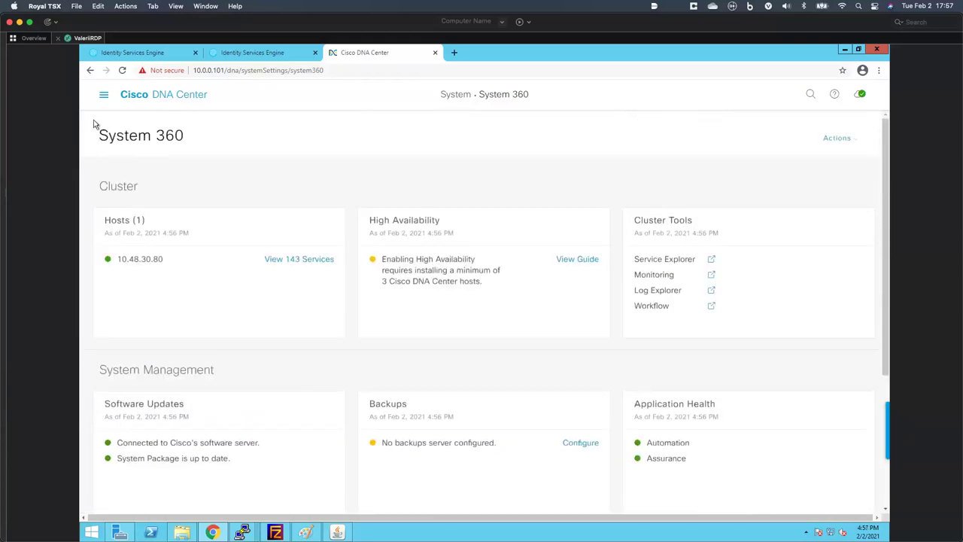
# - Open Group-Based Access Control and its GBAC settings panel showing DNA Center management with ISE read-only
pyautogui.click(103, 94)
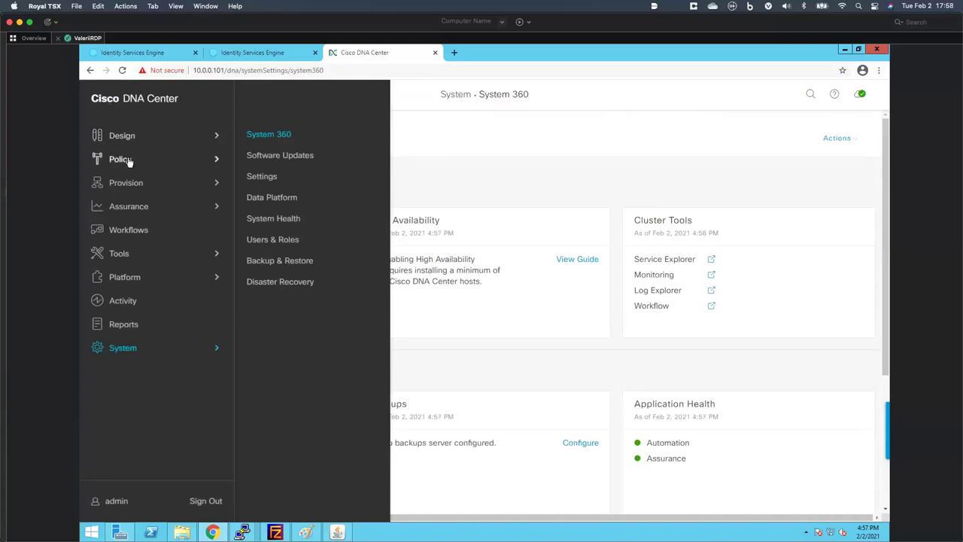
pyautogui.moveTo(129, 160)
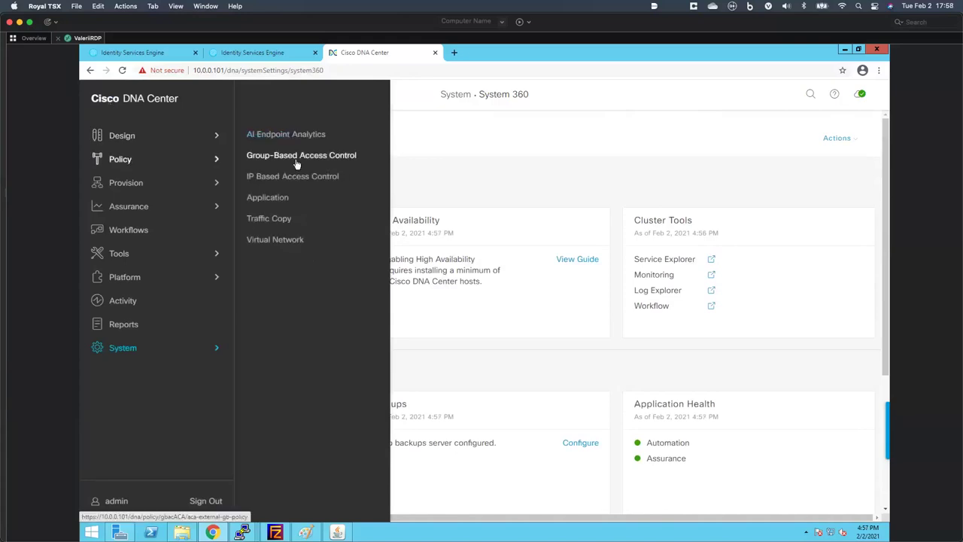
pyautogui.click(296, 158)
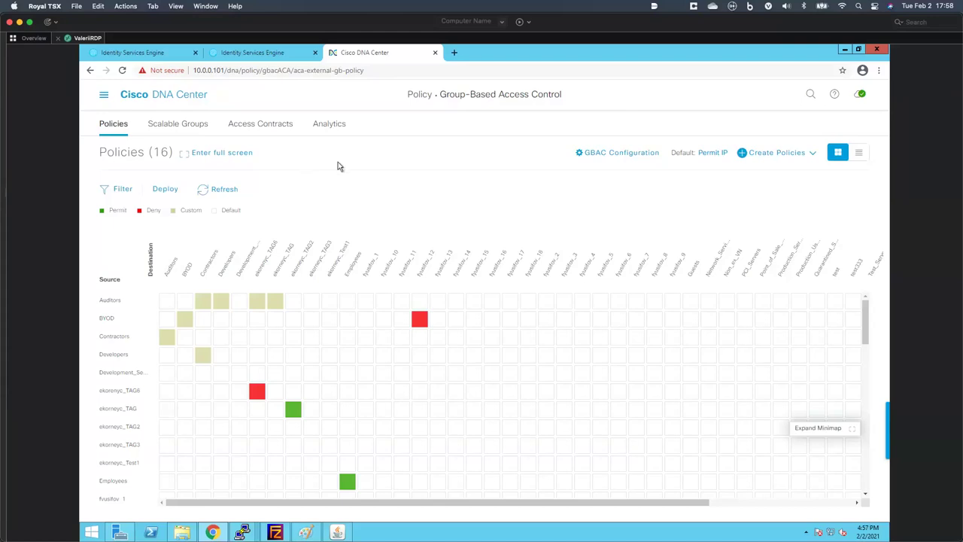
pyautogui.click(600, 155)
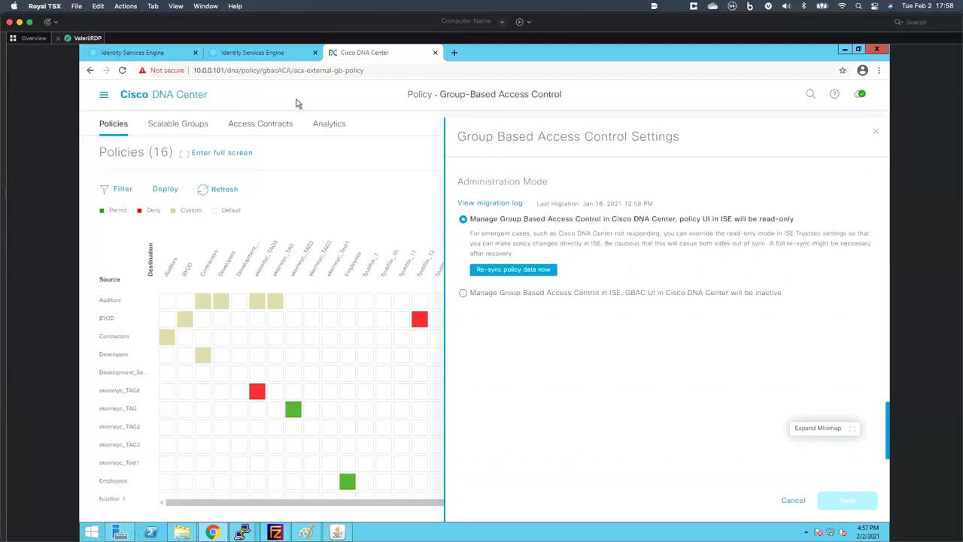
# - In ISE, open Work Centers > TrustSec > Overview and review the DNA Center read-only banner
pyautogui.click(133, 53)
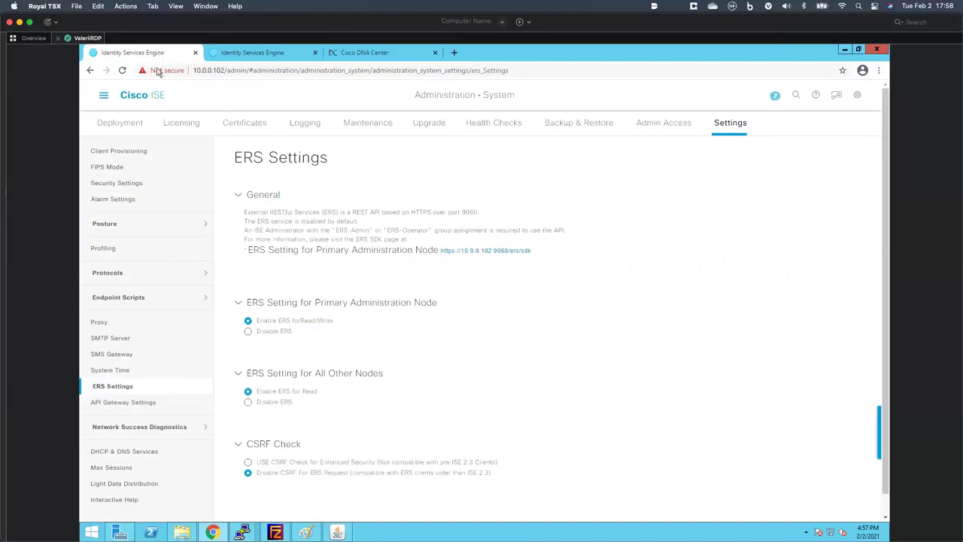
pyautogui.click(104, 95)
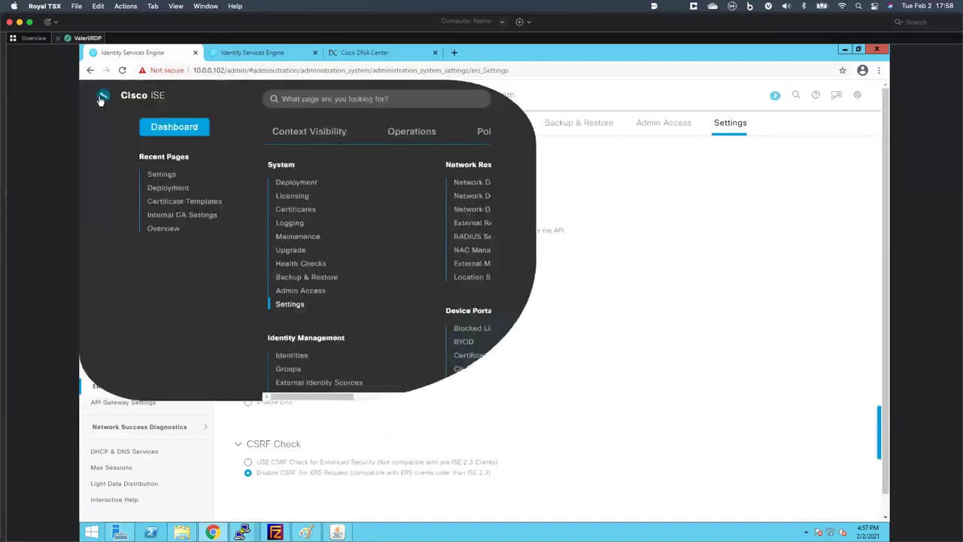
pyautogui.click(681, 138)
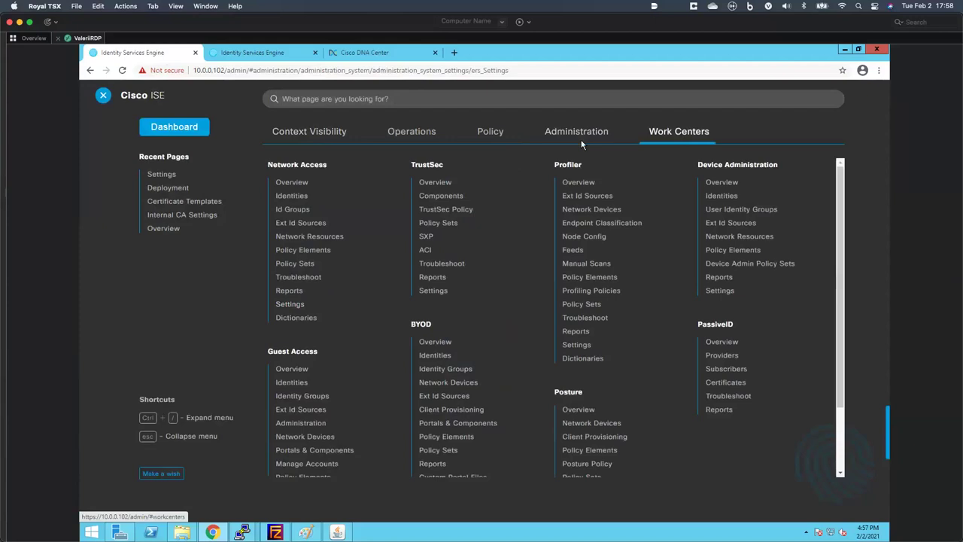
pyautogui.click(434, 166)
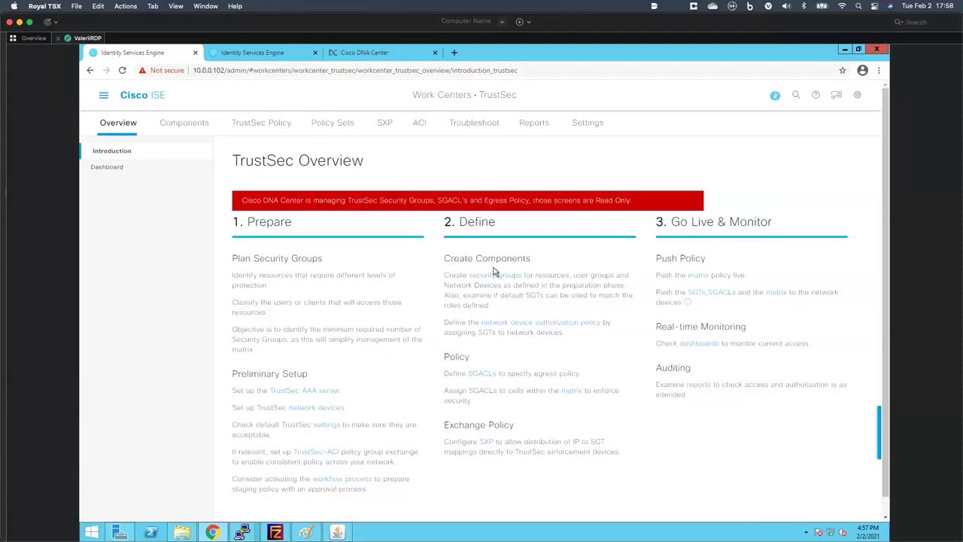
pyautogui.scroll(-1, 397, 252)
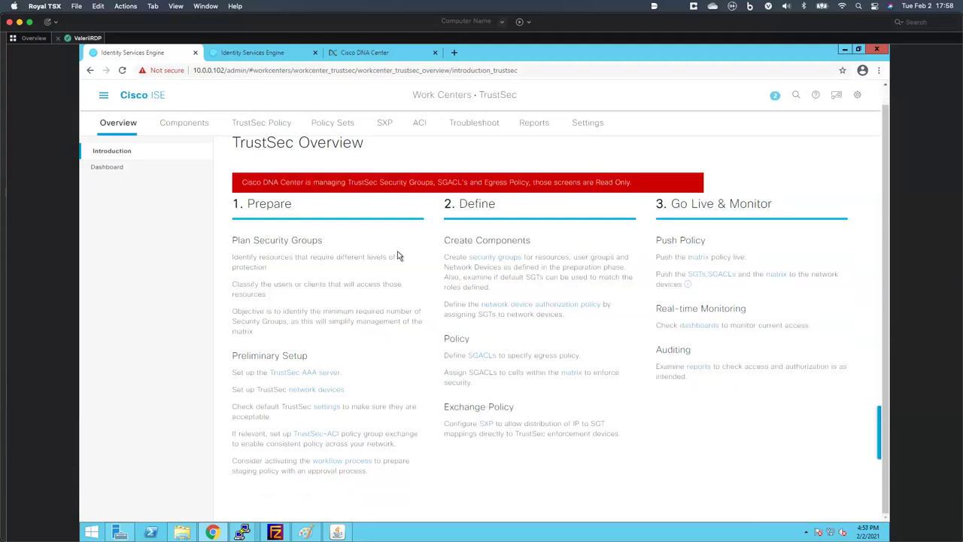
pyautogui.scroll(1, 398, 256)
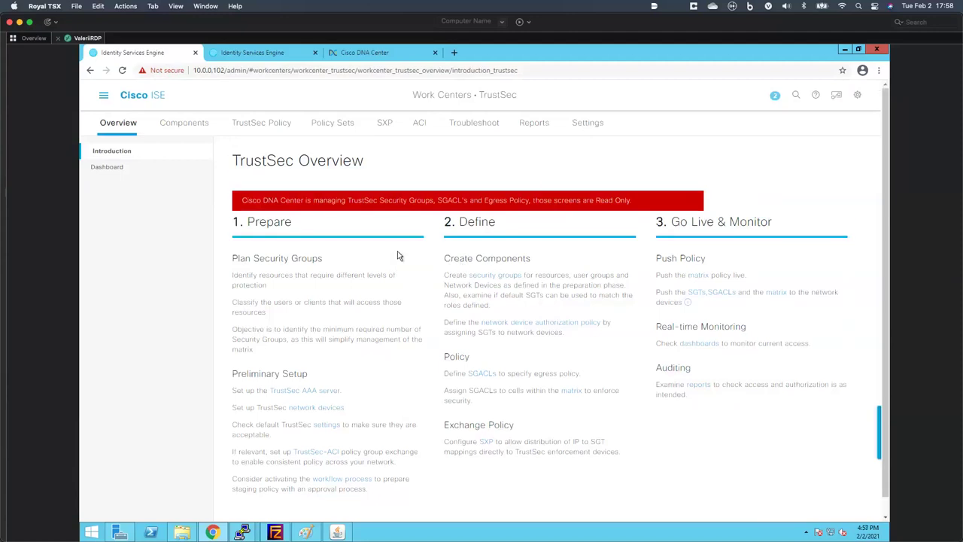
# - Enable and save Override Cisco DNA Center Control of TrustSec Policy, then open TrustSec Matrix Settings
pyautogui.click(586, 124)
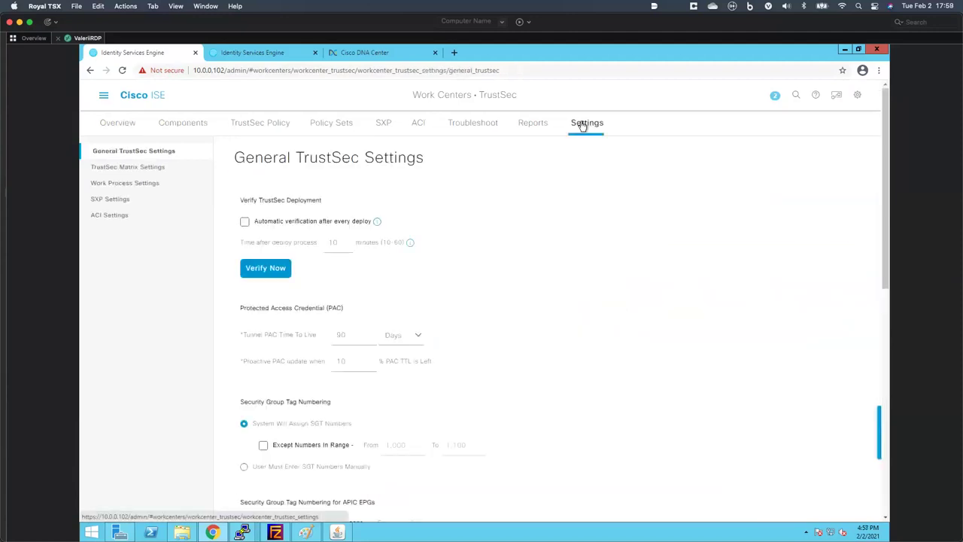
pyautogui.scroll(-10, 316, 258)
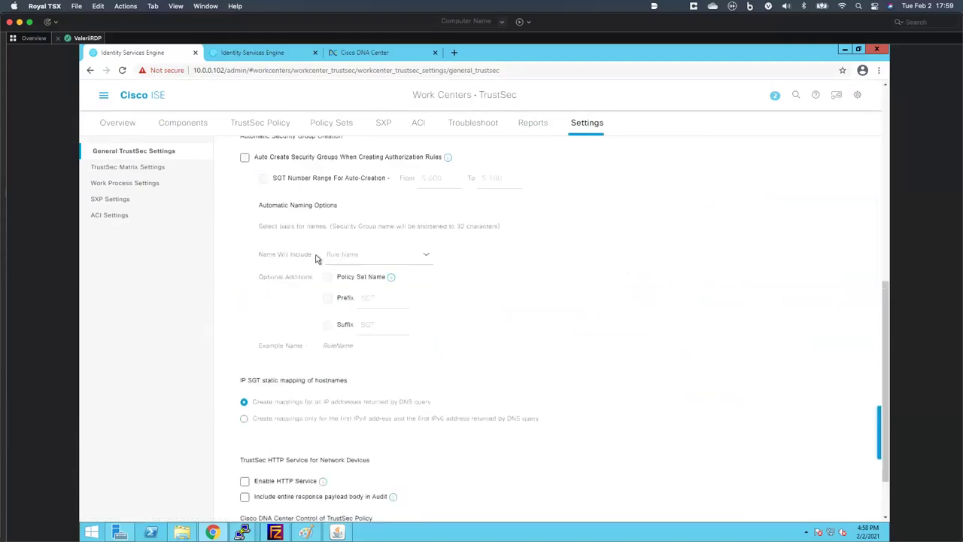
pyautogui.scroll(-2, 316, 258)
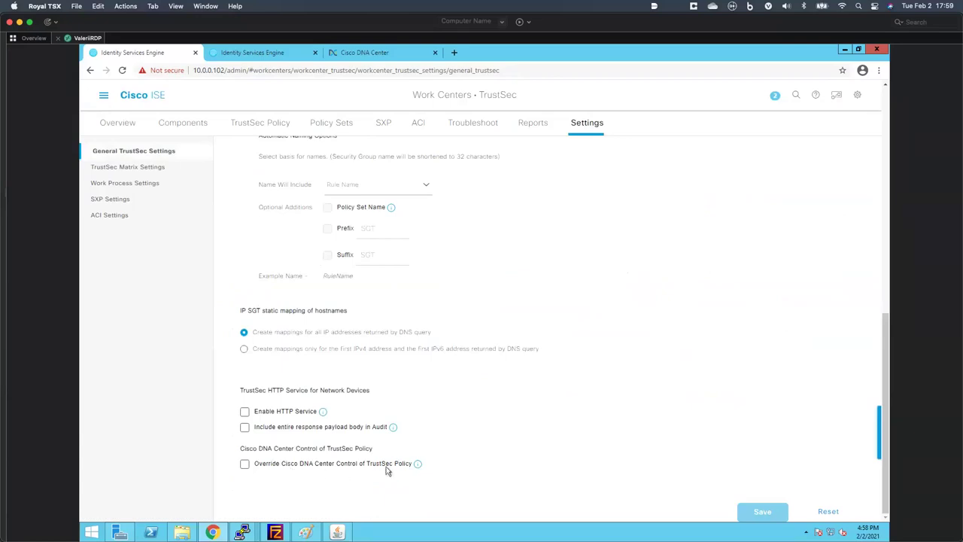
pyautogui.click(245, 466)
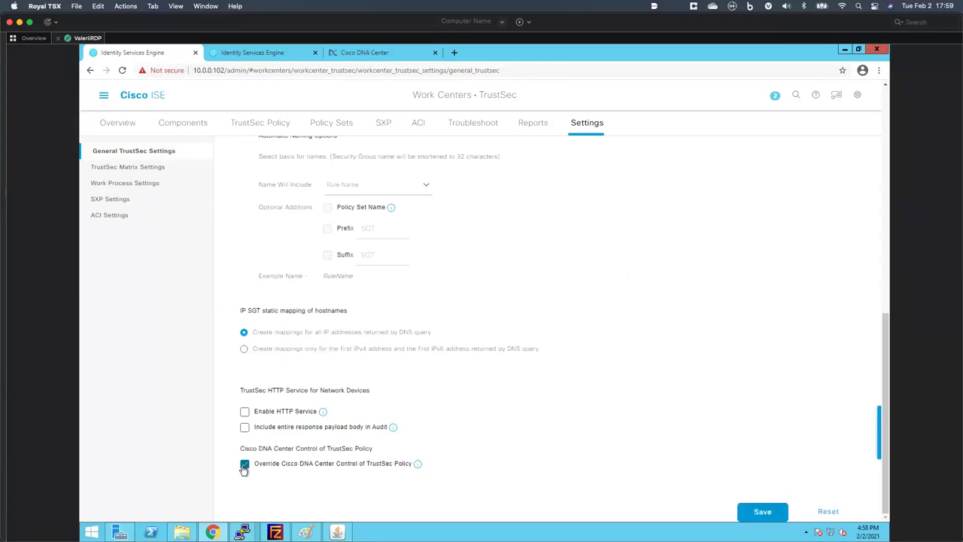
pyautogui.click(762, 513)
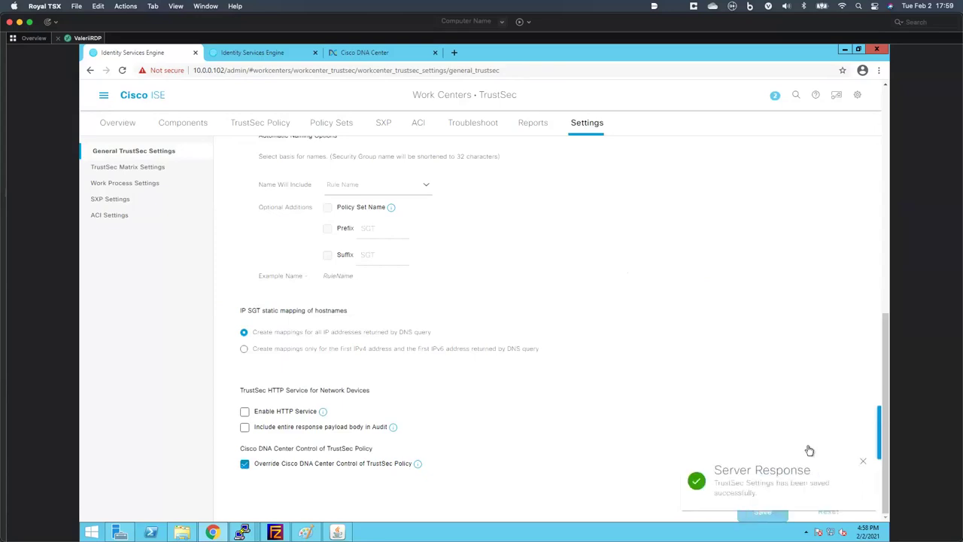
pyautogui.click(131, 167)
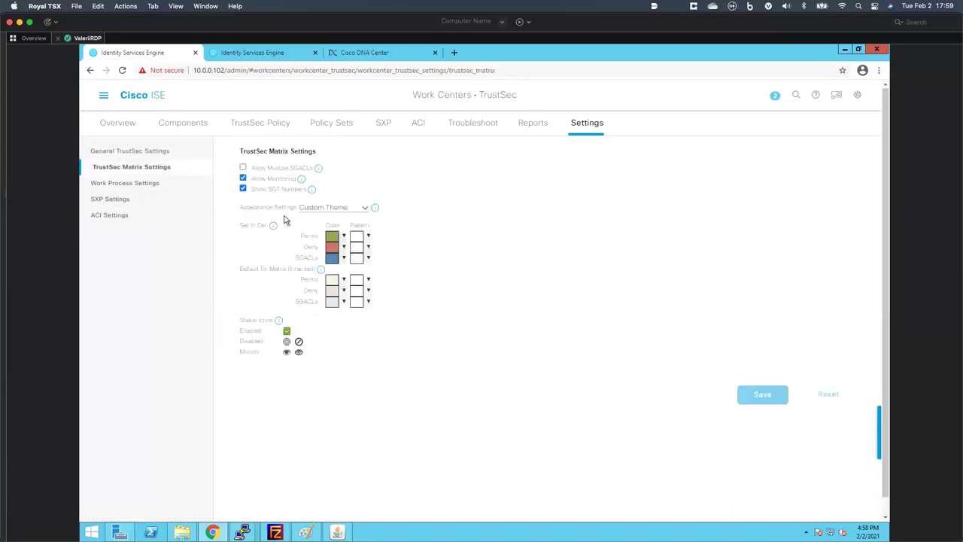
# - In DNA Center, close the GBAC Settings panel to review the 16-policy matrix, then return to ISE
pyautogui.click(353, 59)
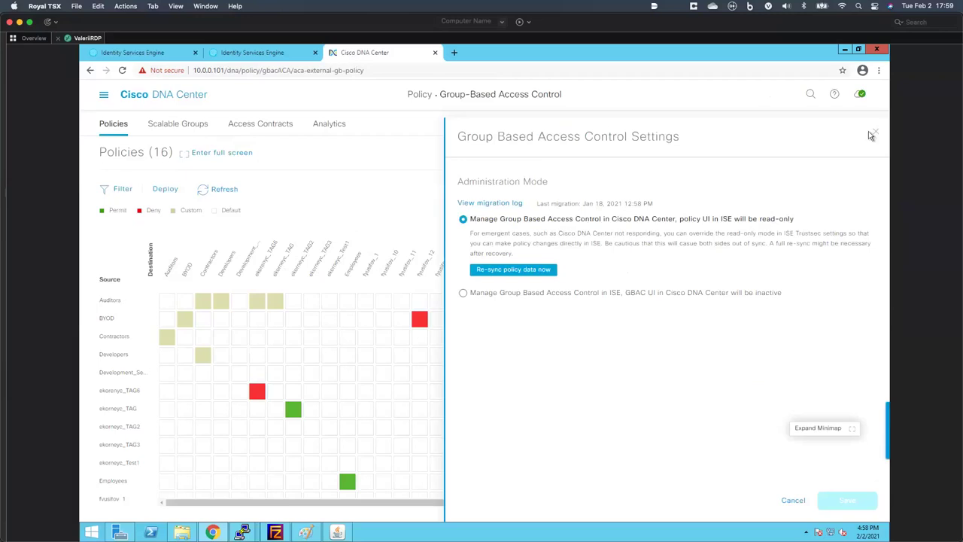
pyautogui.click(871, 133)
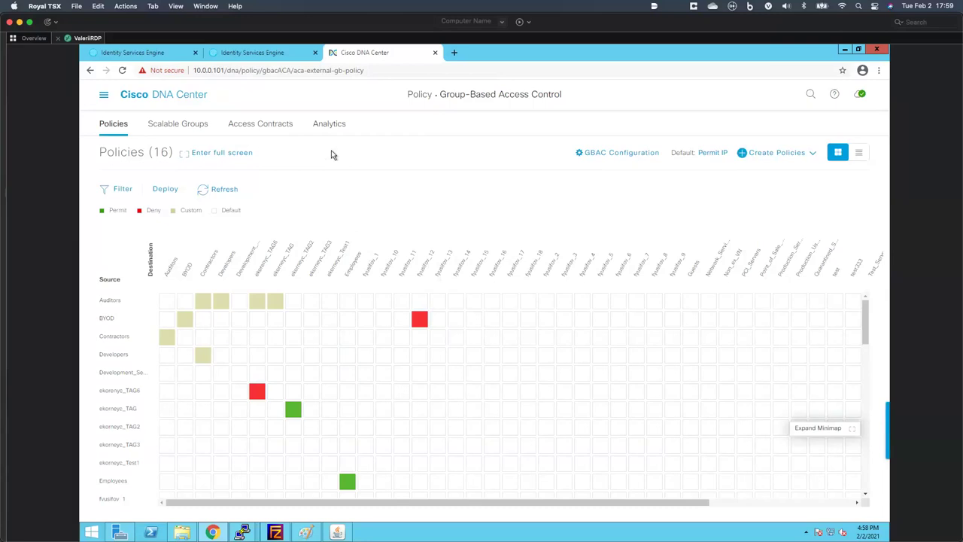
pyautogui.click(167, 50)
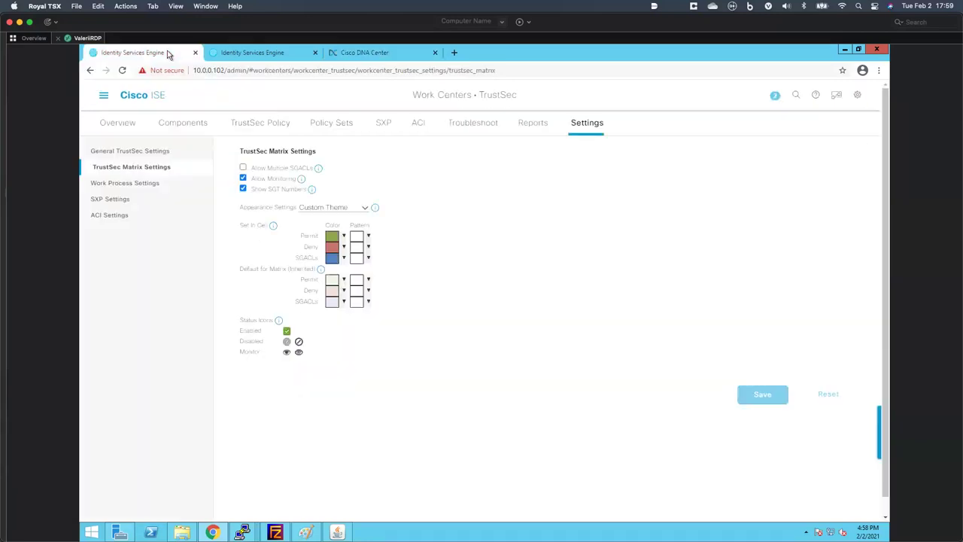
# - Review network access users under Administration > Identities, then reopen the main menu from the Dashboard
pyautogui.click(149, 99)
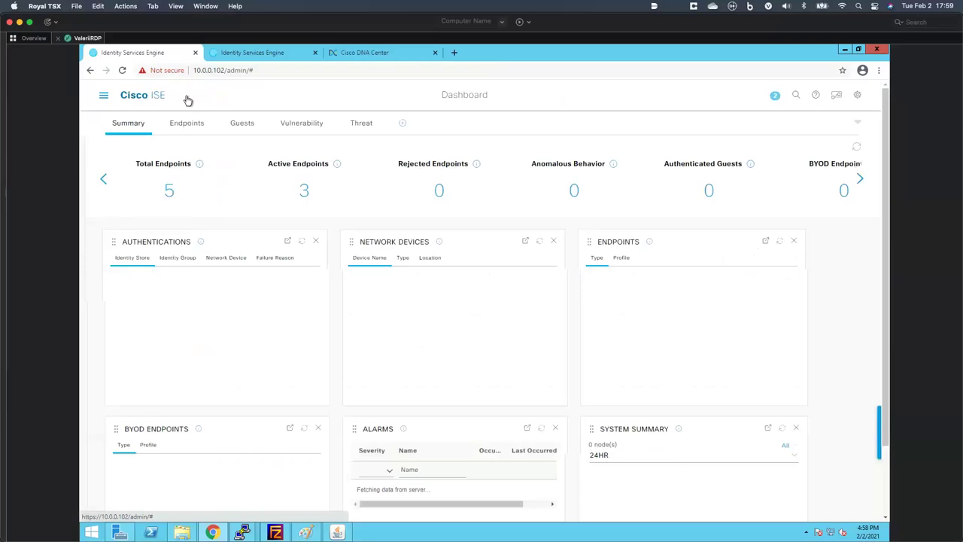
pyautogui.click(104, 95)
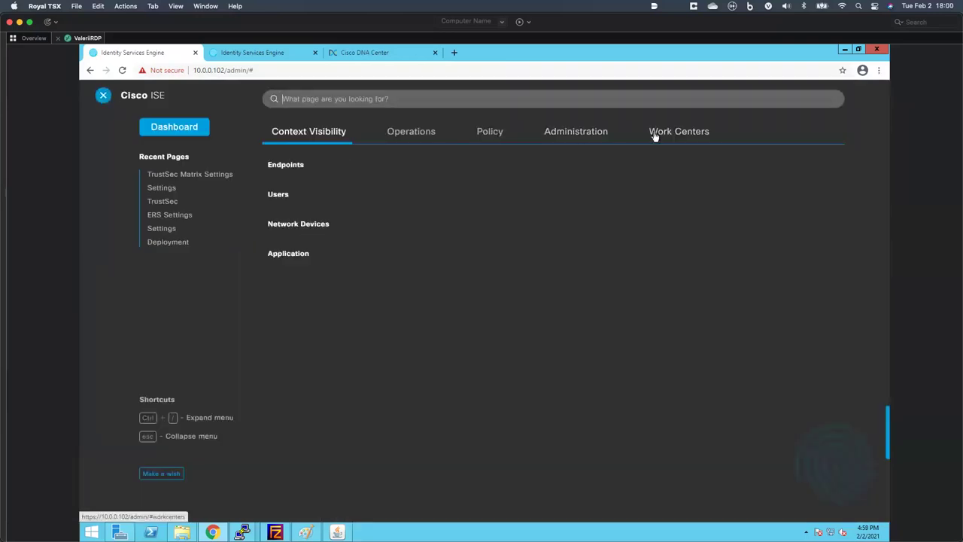
pyautogui.click(601, 132)
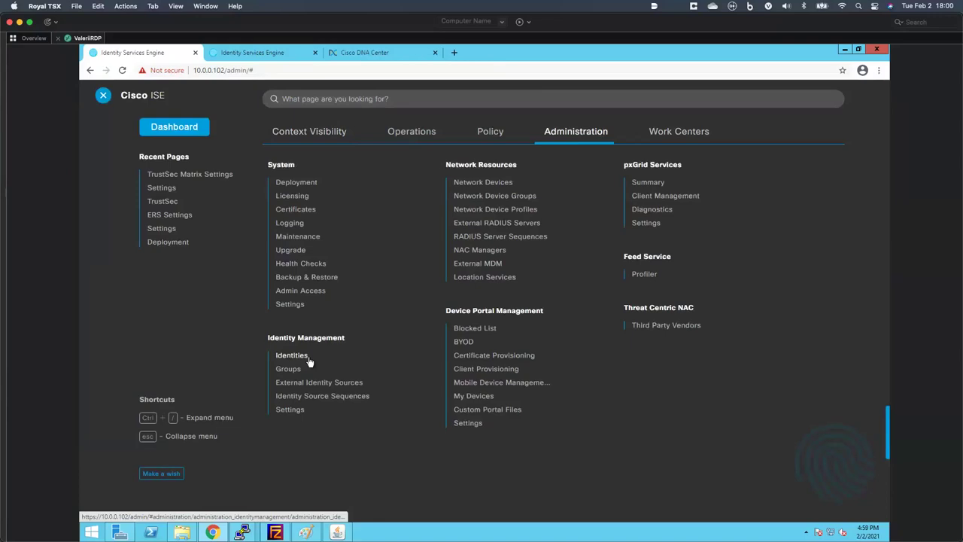
pyautogui.click(306, 360)
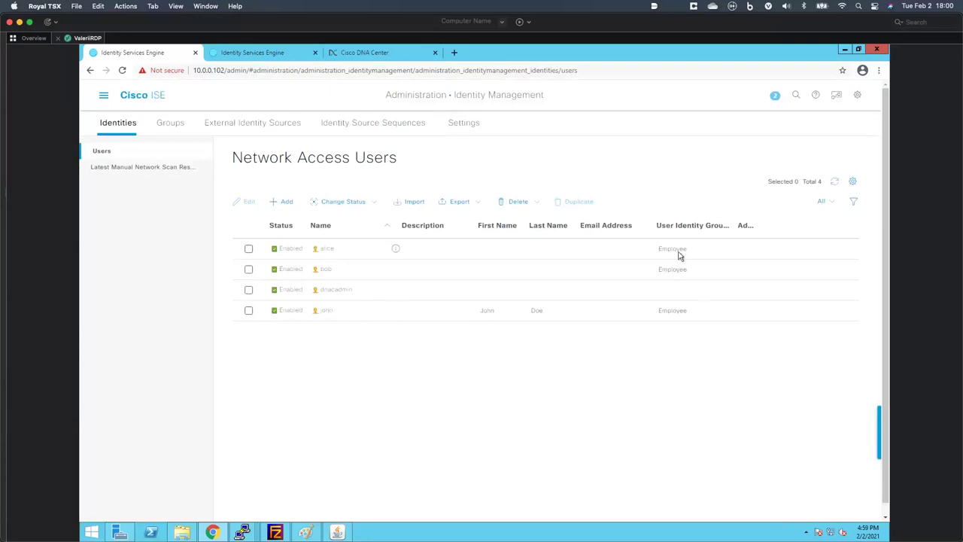
pyautogui.click(125, 98)
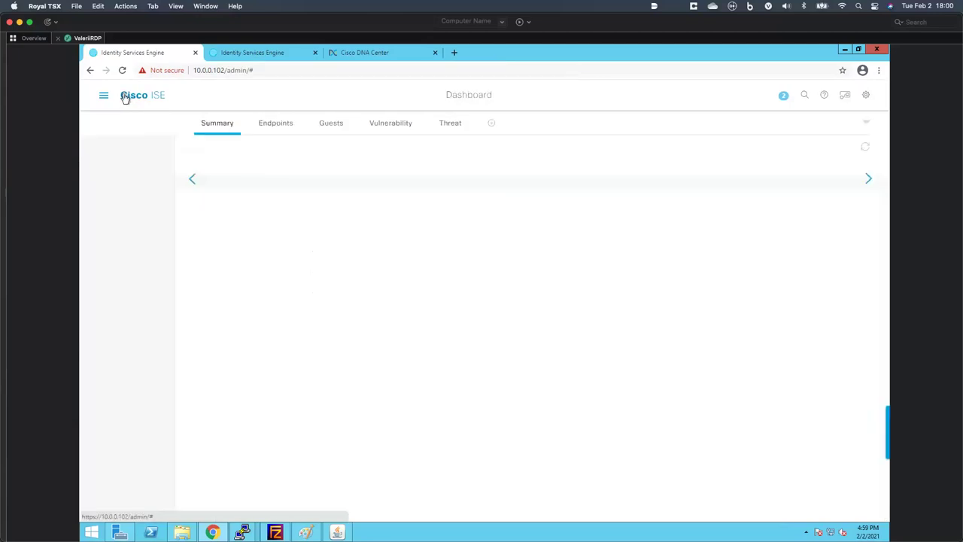
pyautogui.click(105, 98)
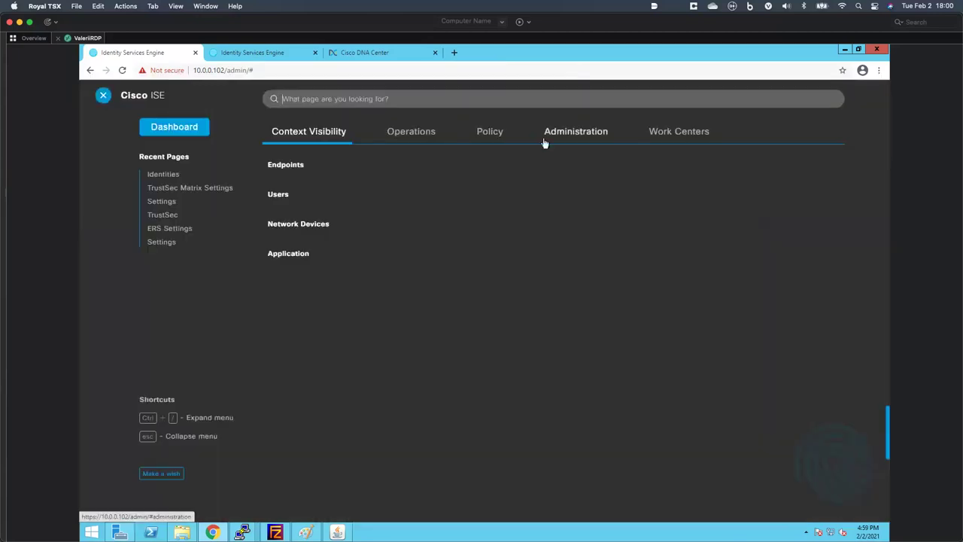
# - Open the Demo_employee authorization profile and scroll to its Employees security group and CAMPUS_VN settings
pyautogui.click(490, 132)
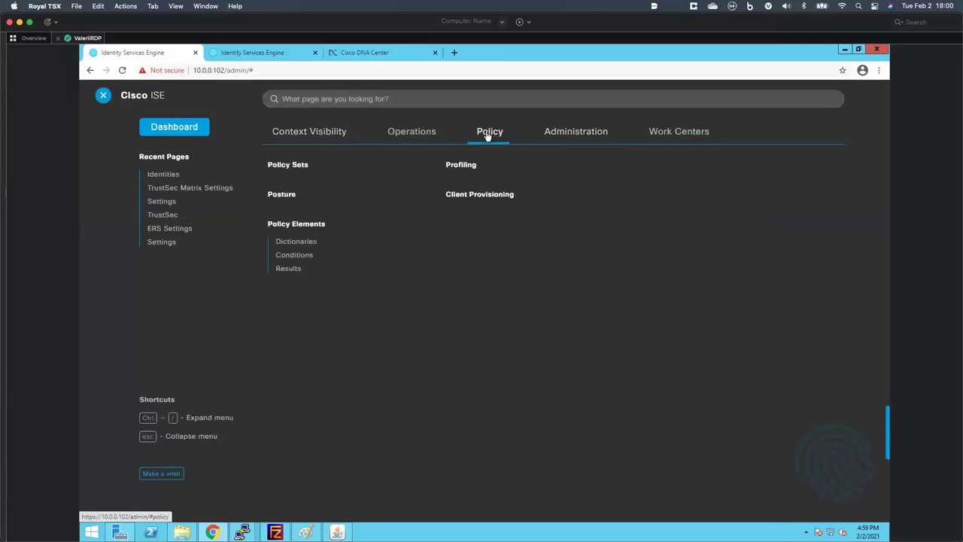
pyautogui.click(289, 269)
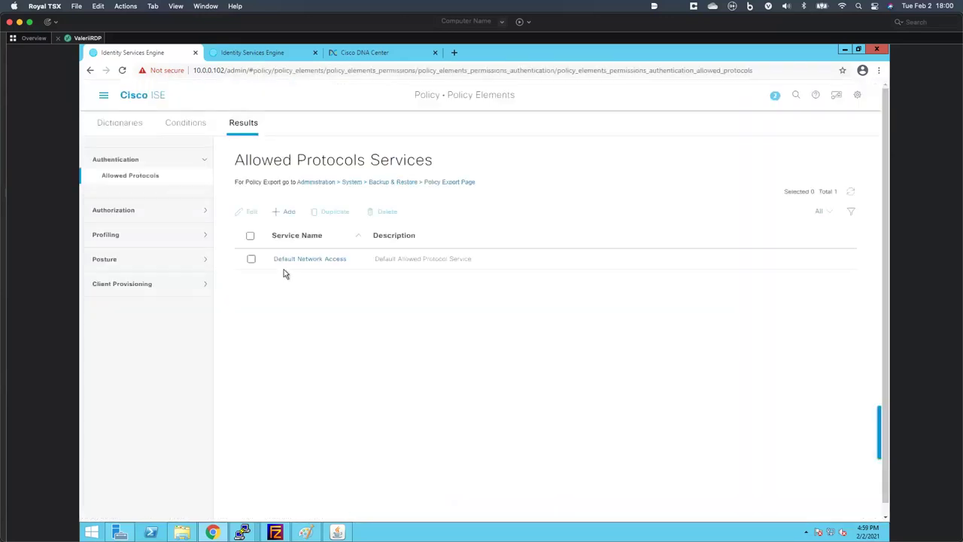
pyautogui.click(151, 211)
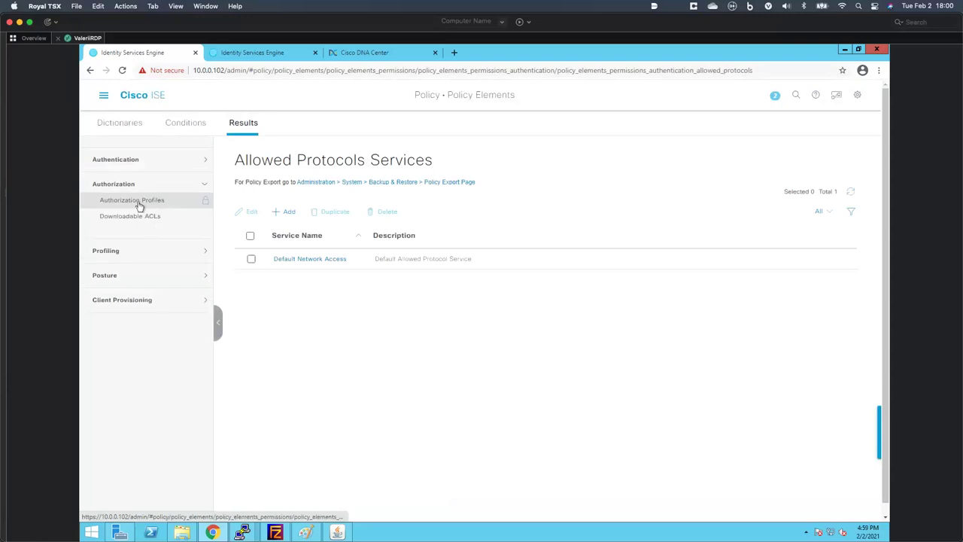
pyautogui.click(138, 205)
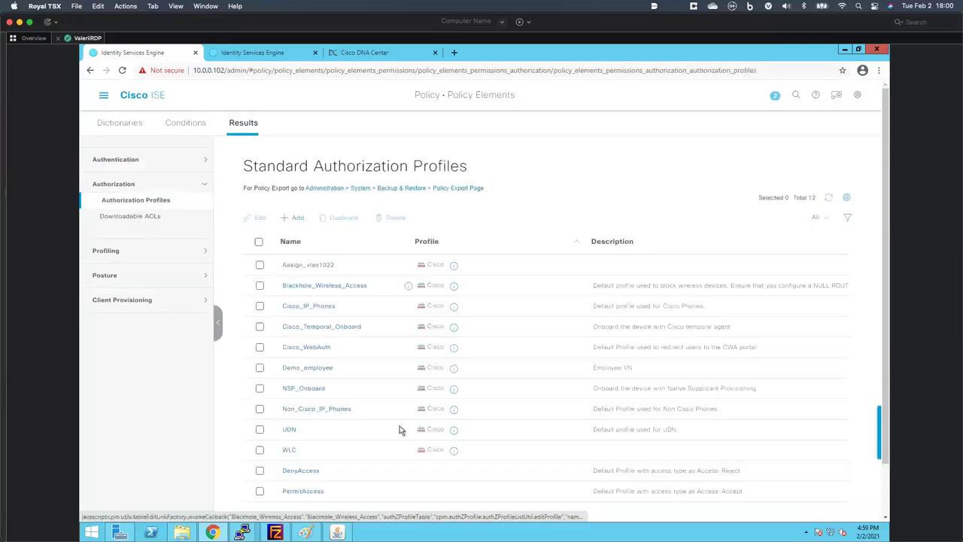
pyautogui.click(300, 368)
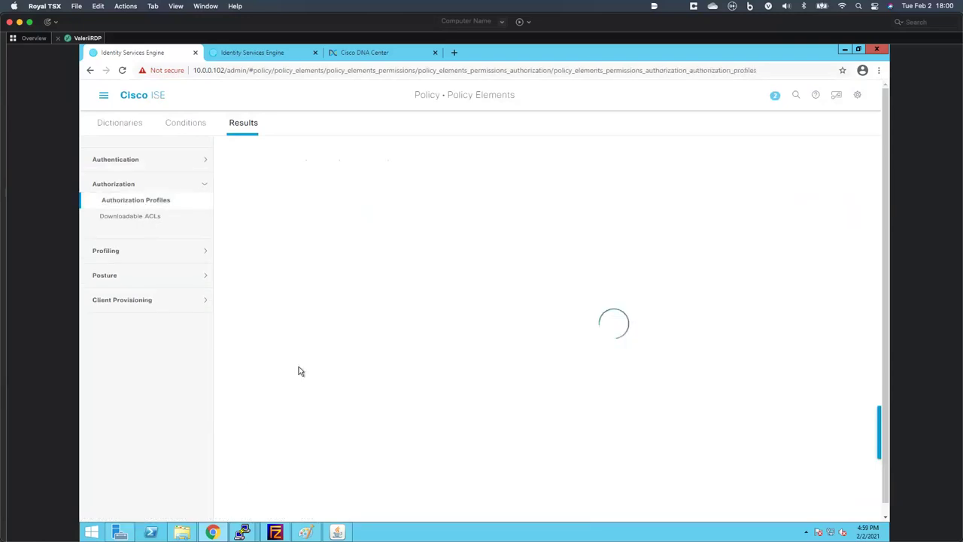
pyautogui.scroll(-1, 369, 452)
pyautogui.scroll(-5, 369, 452)
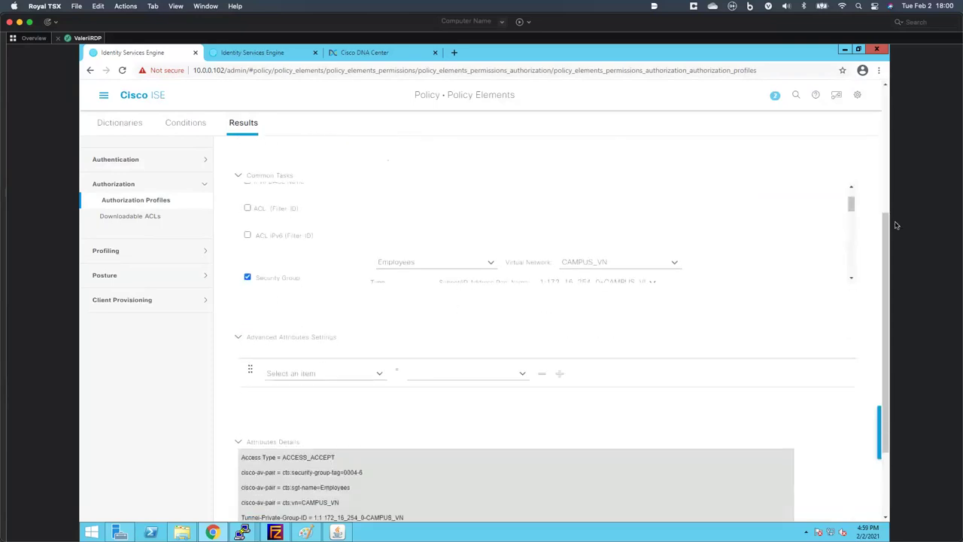
pyautogui.moveTo(850, 214); pyautogui.dragTo(850, 219)
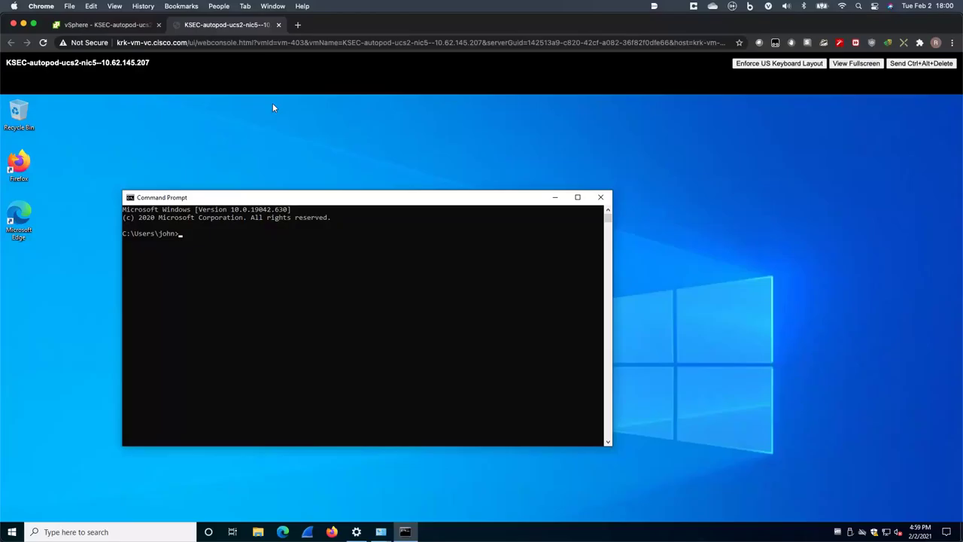
# - Focus the Command Prompt window in the Windows VM's vSphere web console
pyautogui.click(338, 258)
# - Return to Chrome, view the DNA Center policy matrix, then go back to the ISE Demo_employee profile
pyautogui.hotkey('ctrl', 'Right')
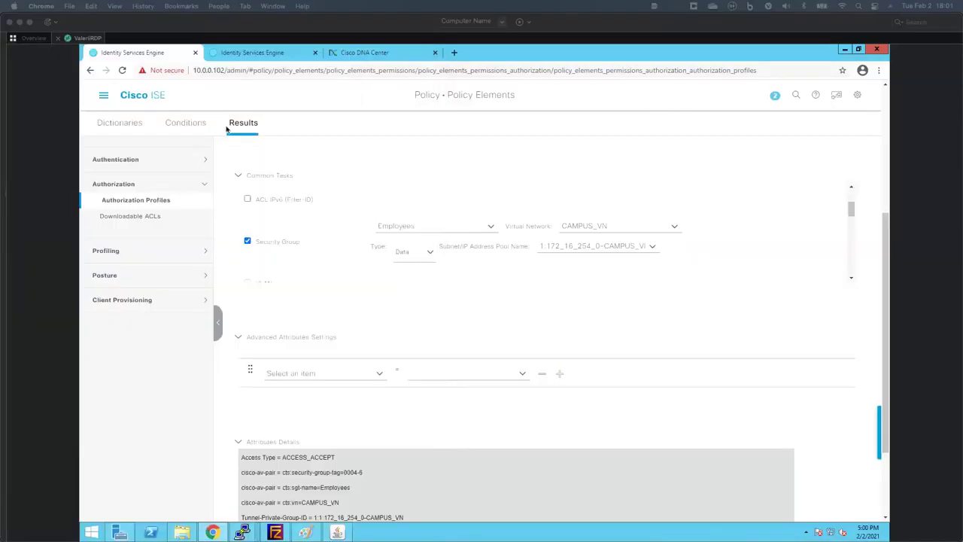
pyautogui.click(371, 52)
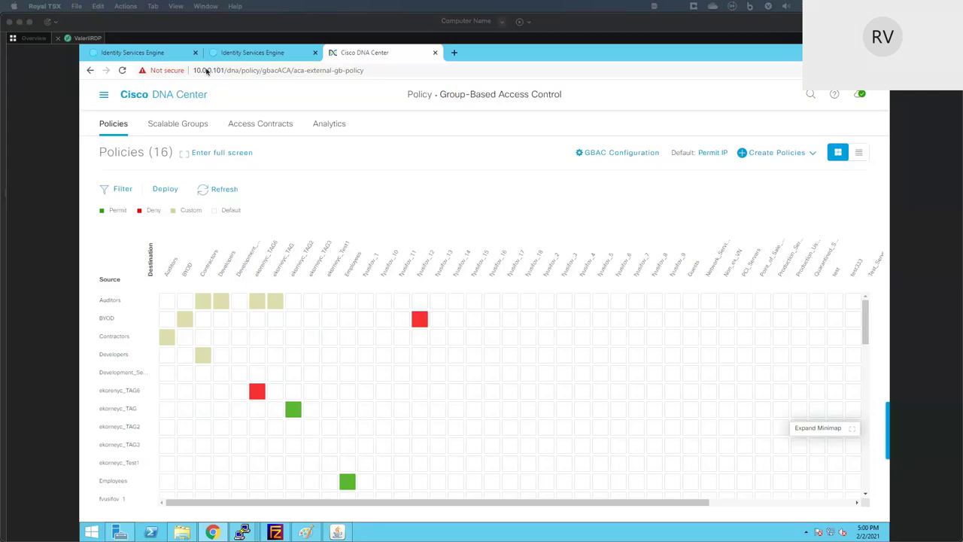
pyautogui.click(167, 54)
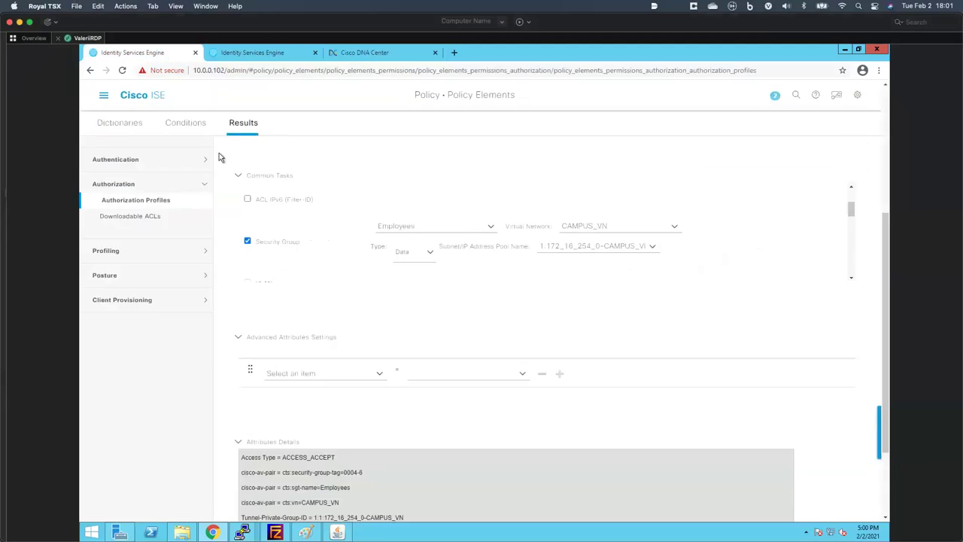
# - Discard the profile changes and open RADIUS Live Logs filtered to Session status entries
pyautogui.click(137, 102)
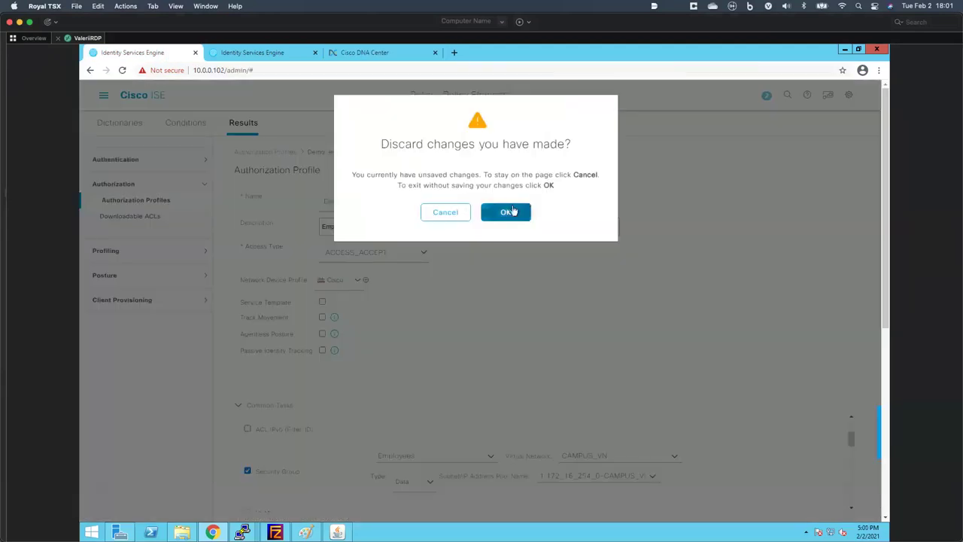
pyautogui.click(508, 211)
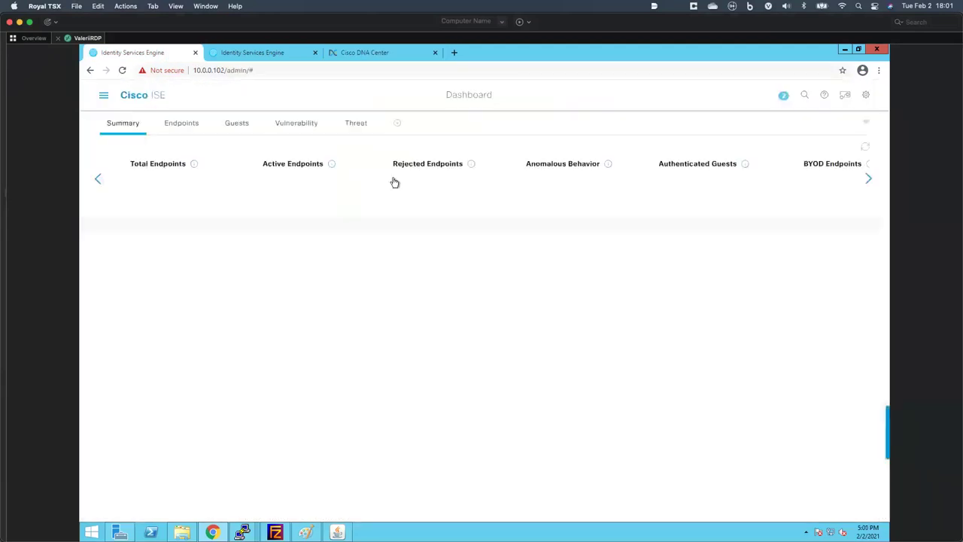
pyautogui.click(103, 95)
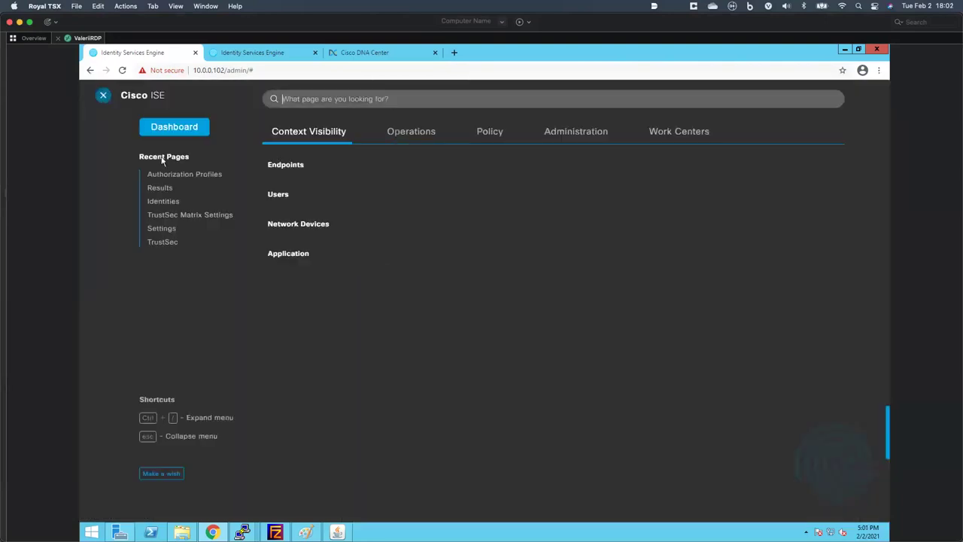
pyautogui.click(405, 132)
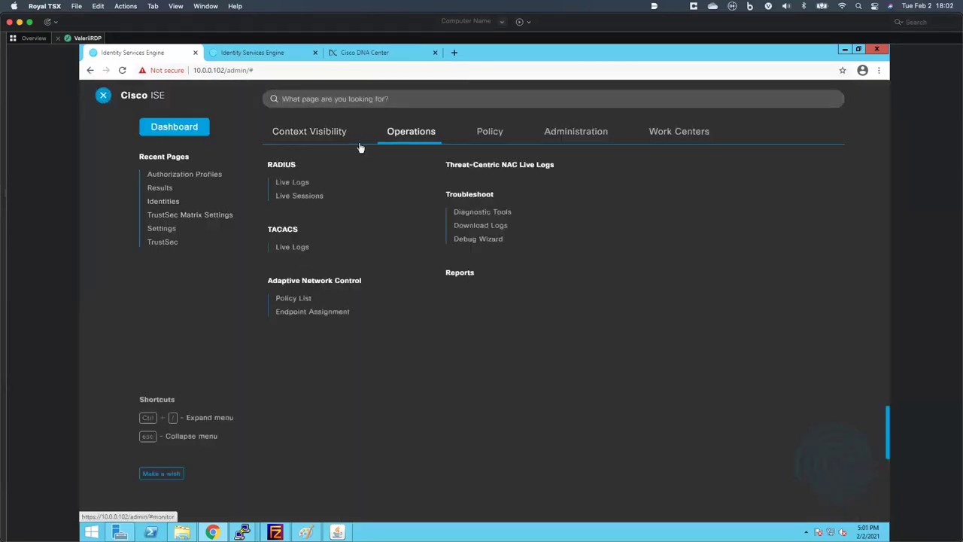
pyautogui.click(287, 184)
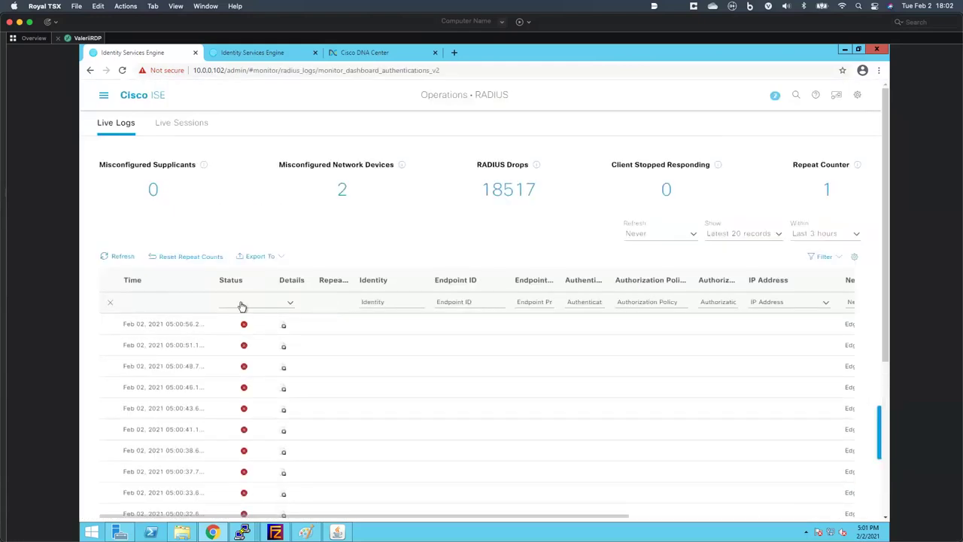
pyautogui.click(279, 304)
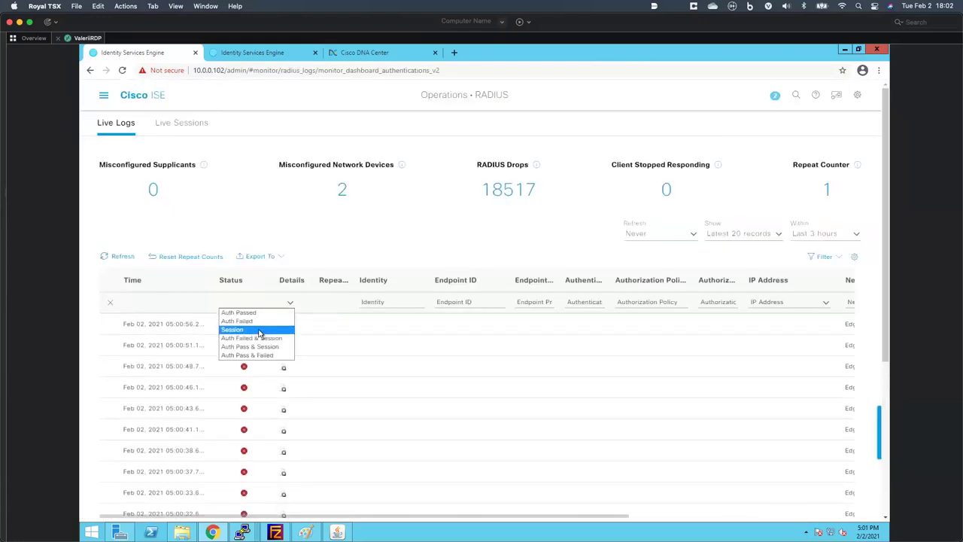
pyautogui.click(259, 331)
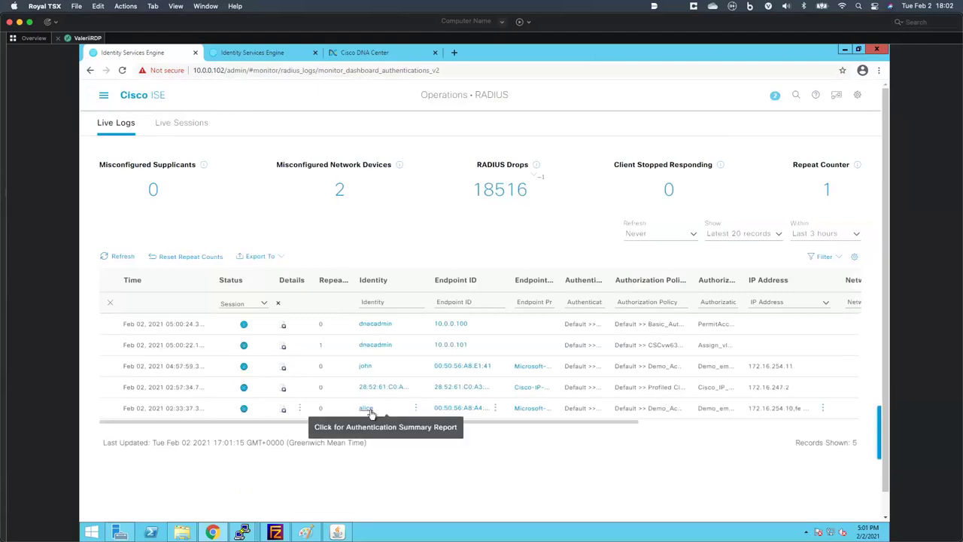
# - Select and copy the IP address 172.16.254.10 from the last log entry
pyautogui.moveTo(794, 366); pyautogui.dragTo(752, 366)
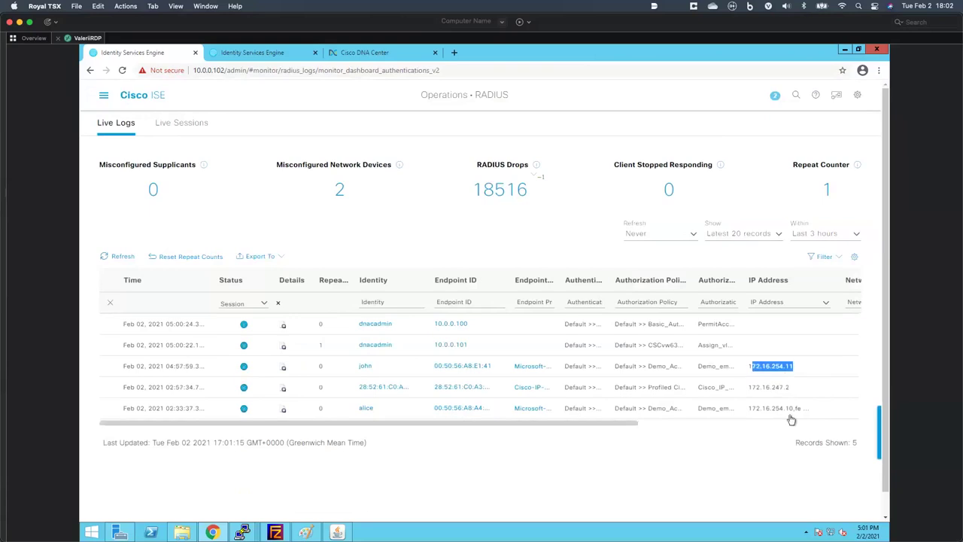
pyautogui.moveTo(749, 408); pyautogui.dragTo(790, 408)
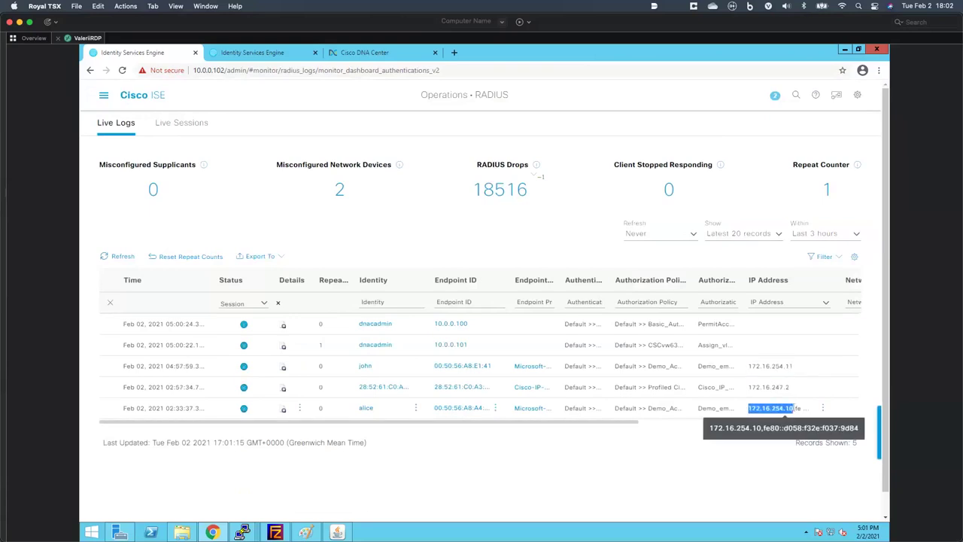
pyautogui.rightClick(789, 409)
pyautogui.click(791, 414)
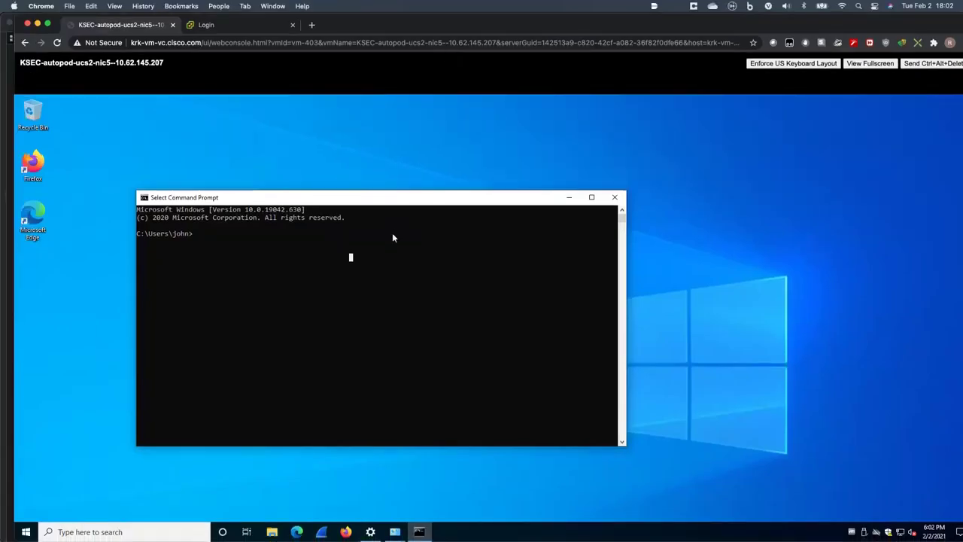
# - Ping 172.16.254.11 from the Windows VM, get four replies with 0% loss, then return to ISE live logs
pyautogui.write('ping')
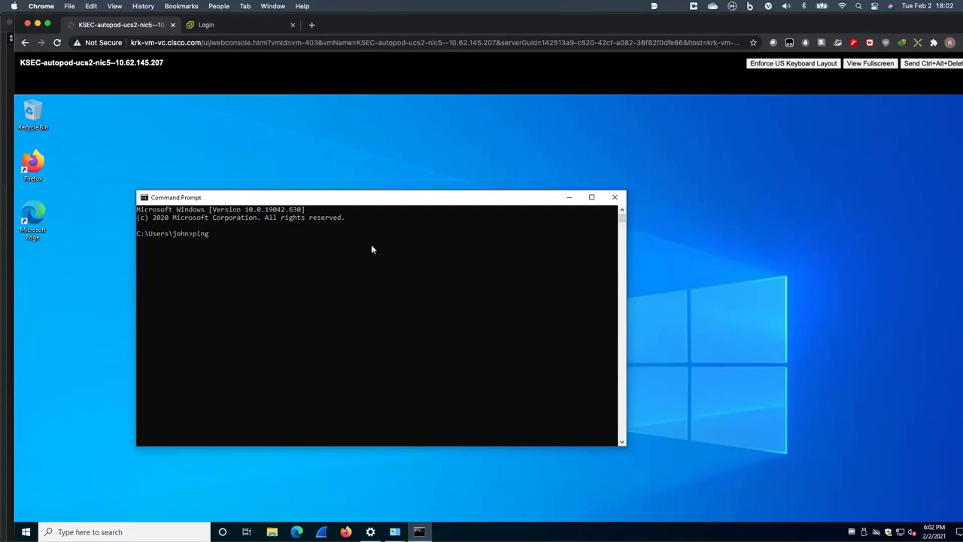
pyautogui.write(' v')
pyautogui.press('BackSpace')
pyautogui.write('172.16.254.11')
pyautogui.press('Return')
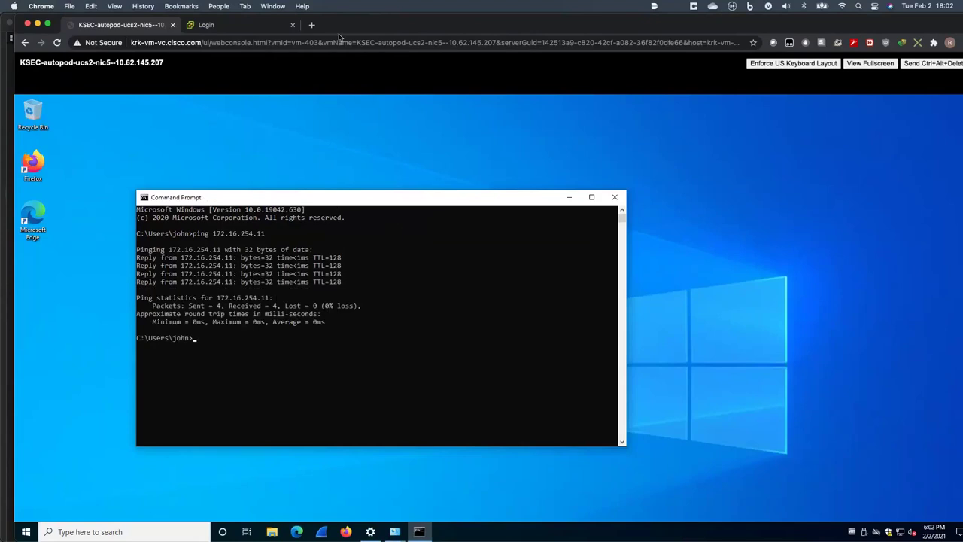
pyautogui.moveTo(314, 26); pyautogui.dragTo(306, 28)
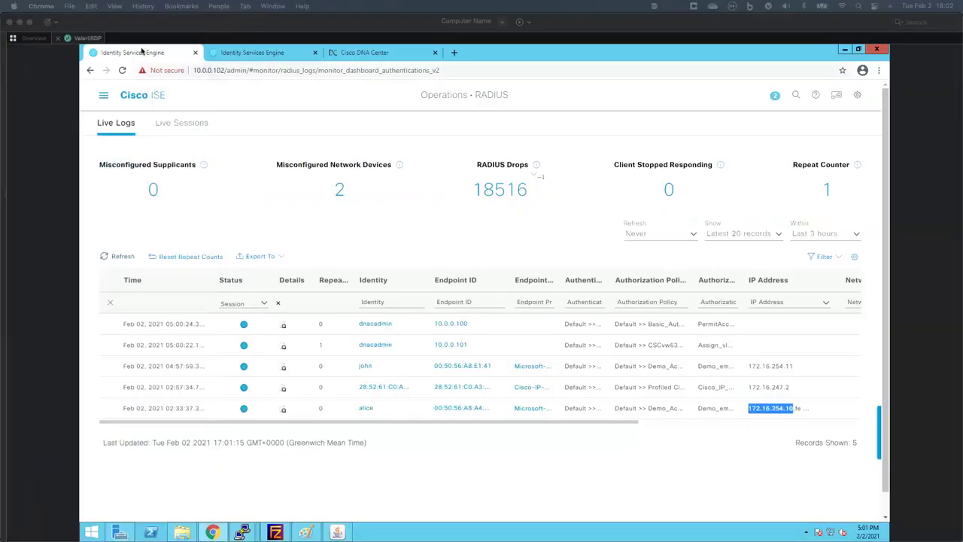
# - Open the Employees-to-Employees policy in DNA Center and page through the available contracts
pyautogui.click(344, 54)
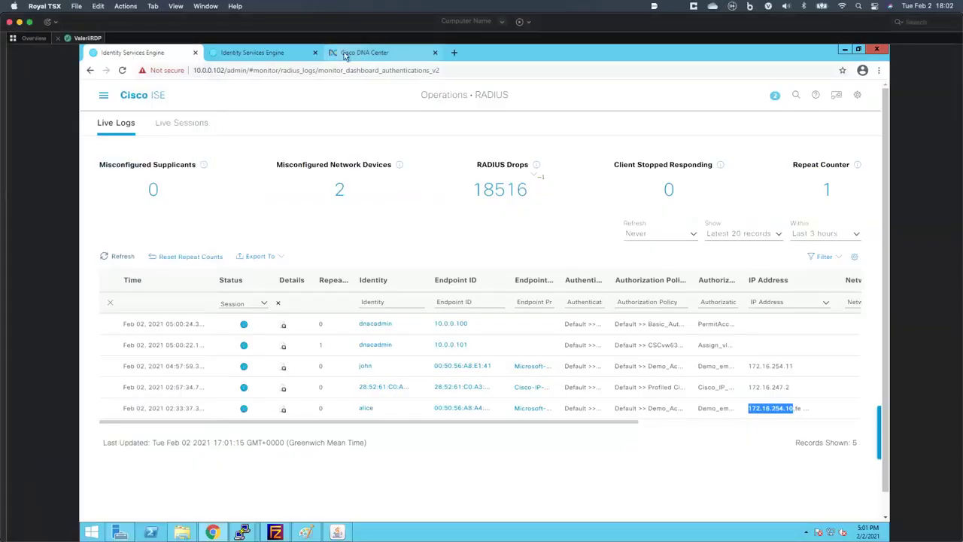
pyautogui.click(344, 52)
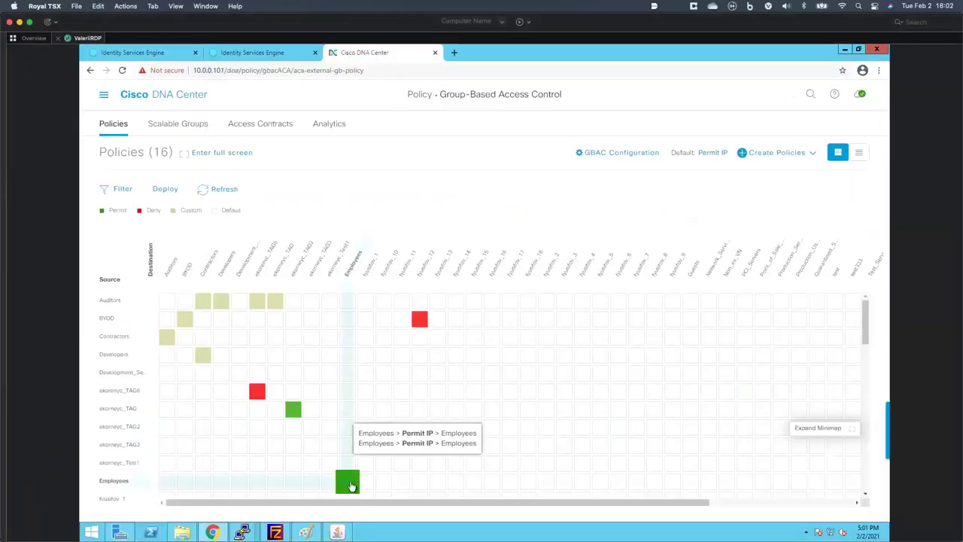
pyautogui.click(350, 485)
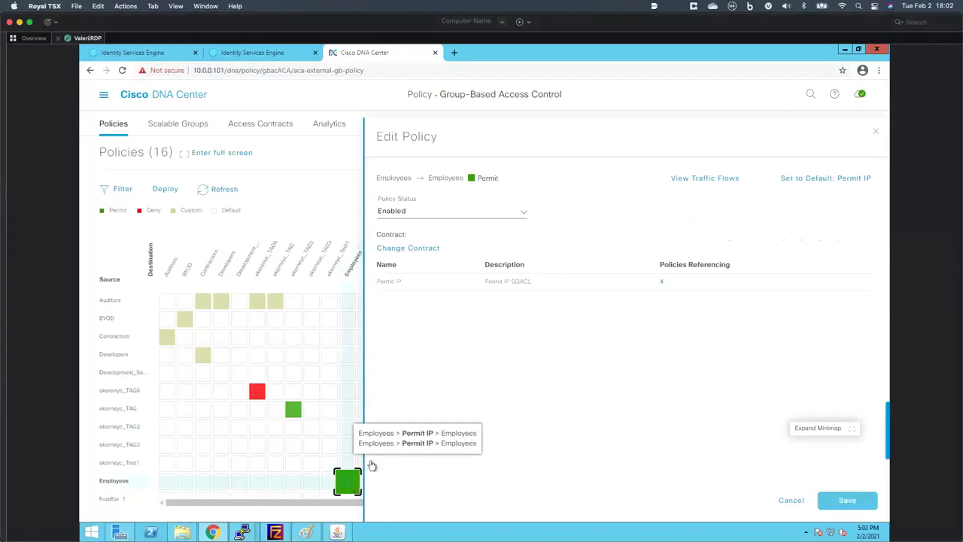
pyautogui.click(429, 248)
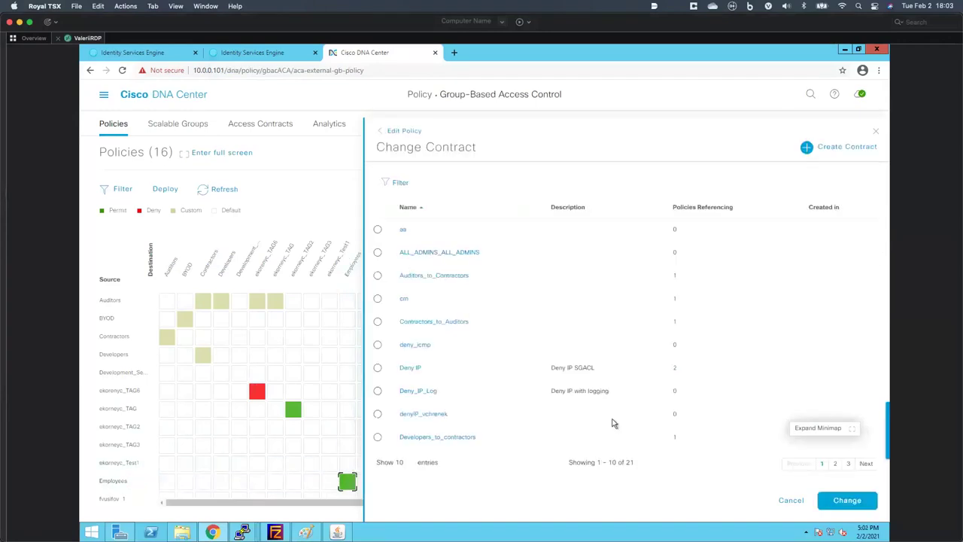
pyautogui.click(834, 464)
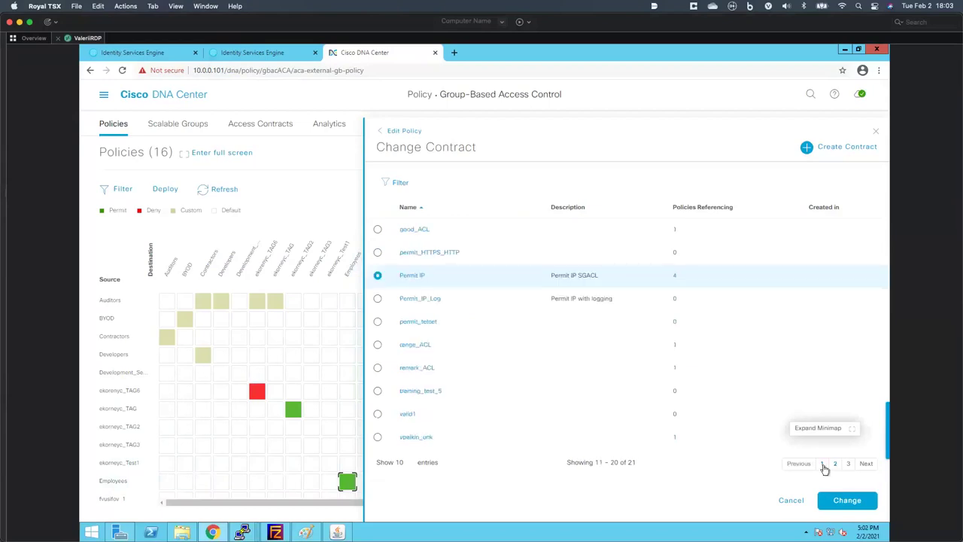
pyautogui.click(823, 465)
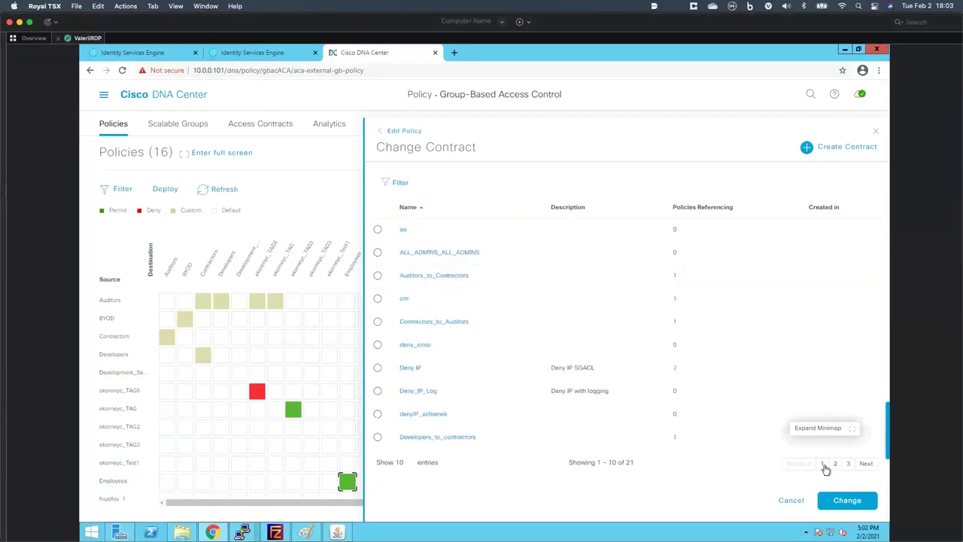
pyautogui.click(846, 465)
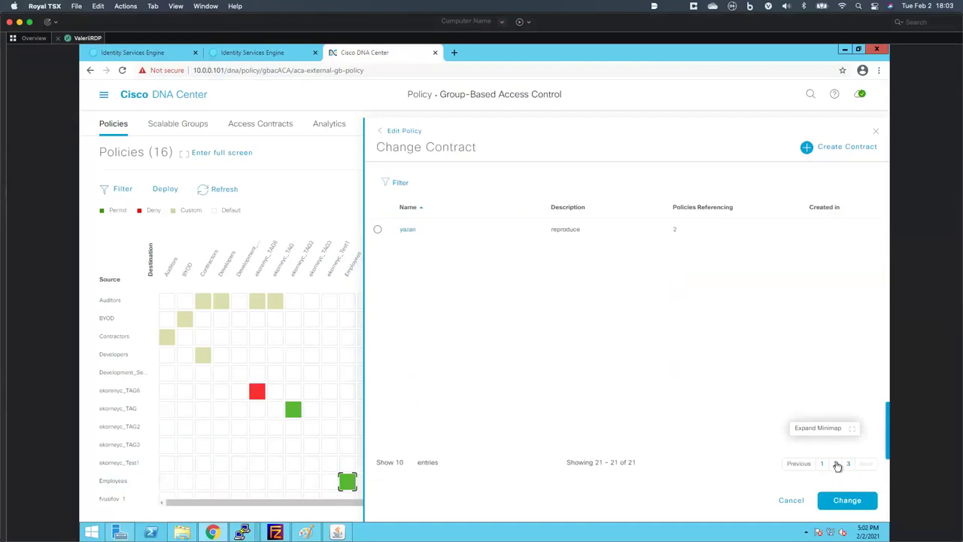
pyautogui.click(826, 464)
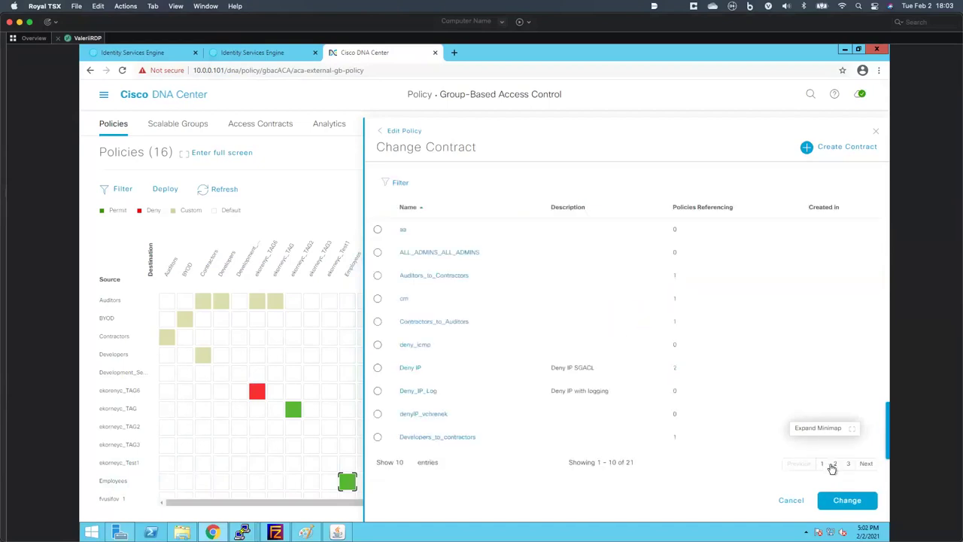
# - Replace Permit IP with the deny_icmp contract, save the policy, and deploy it
pyautogui.click(378, 345)
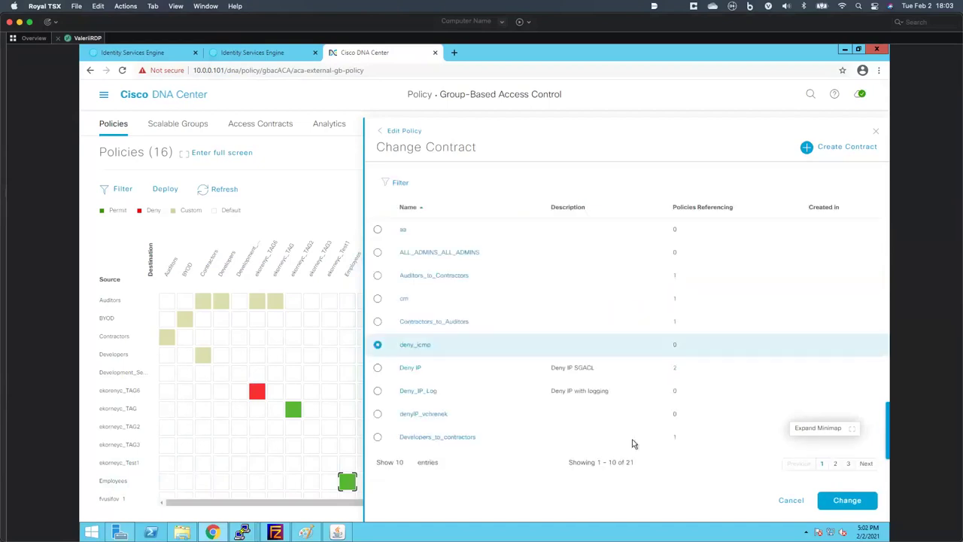
pyautogui.click(830, 501)
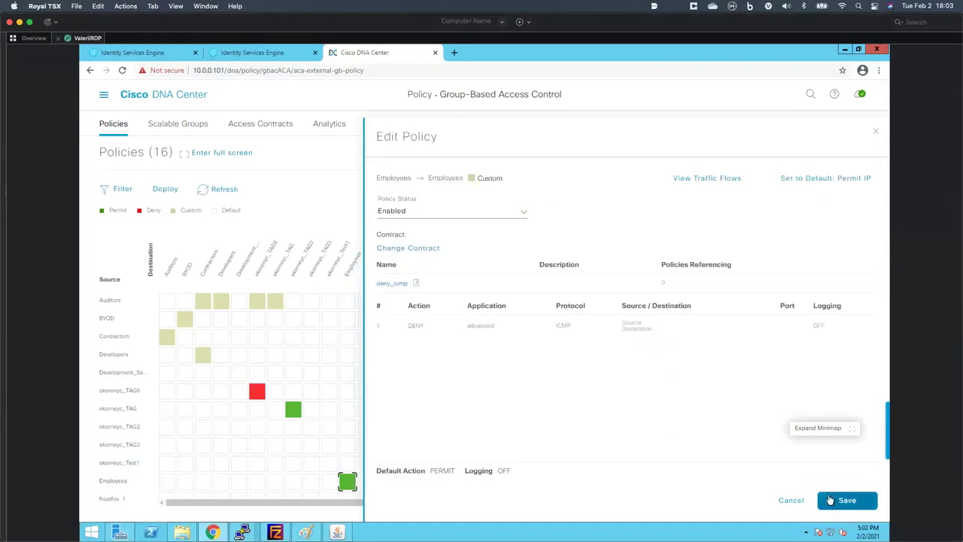
pyautogui.click(849, 503)
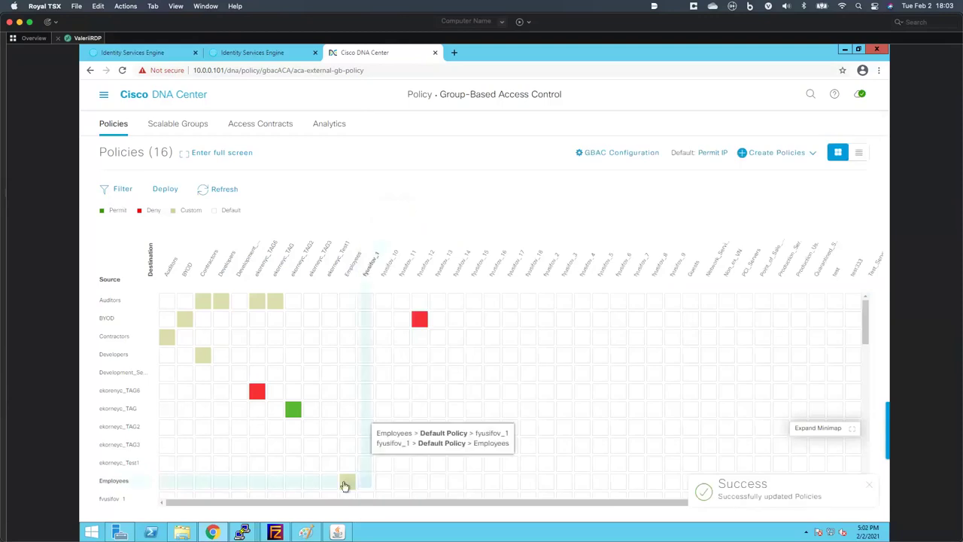
pyautogui.click(344, 486)
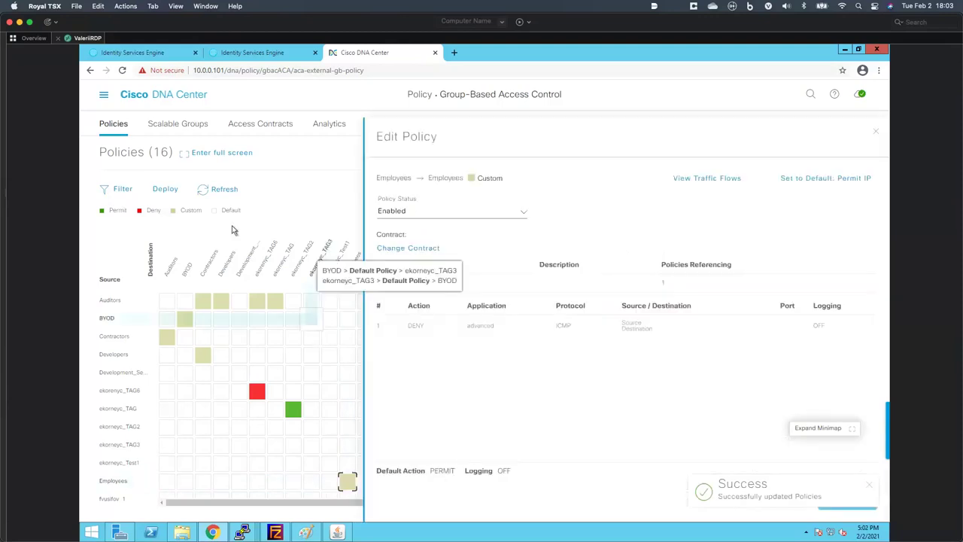
pyautogui.click(165, 189)
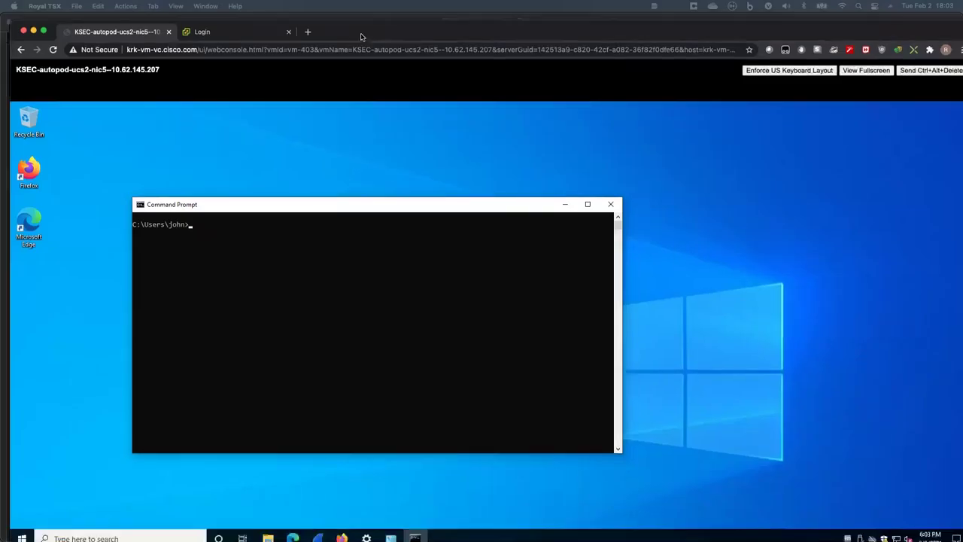
# - Ping 172.16.254.10 from the Windows VM and confirm the requests now time out
pyautogui.write('p')
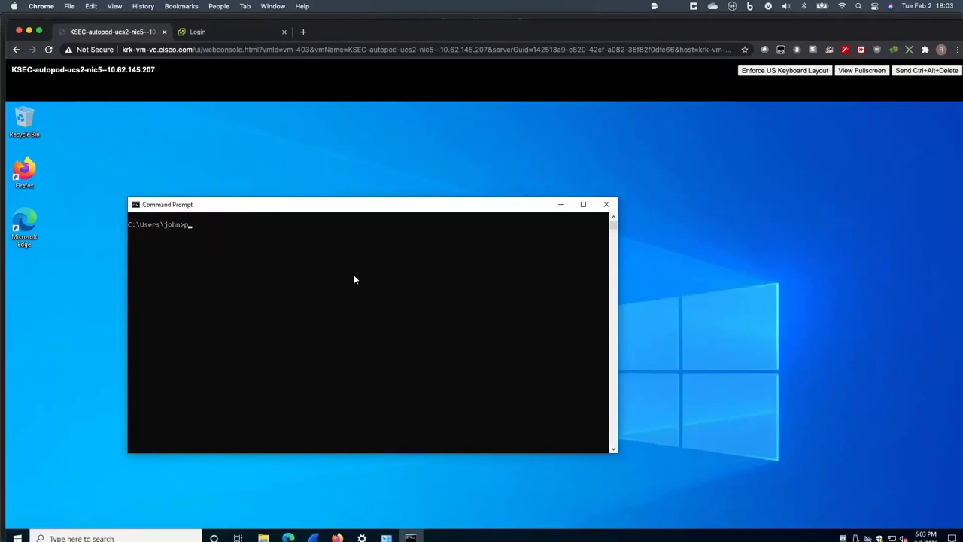
pyautogui.write('ing 172.16.254.10')
pyautogui.press('Return')
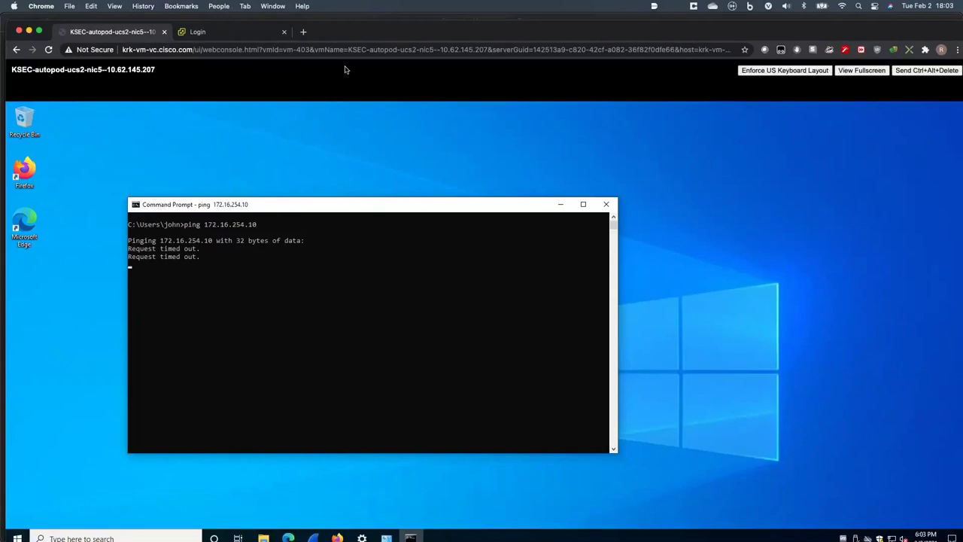
pyautogui.hotkey('ctrl', 'Right')
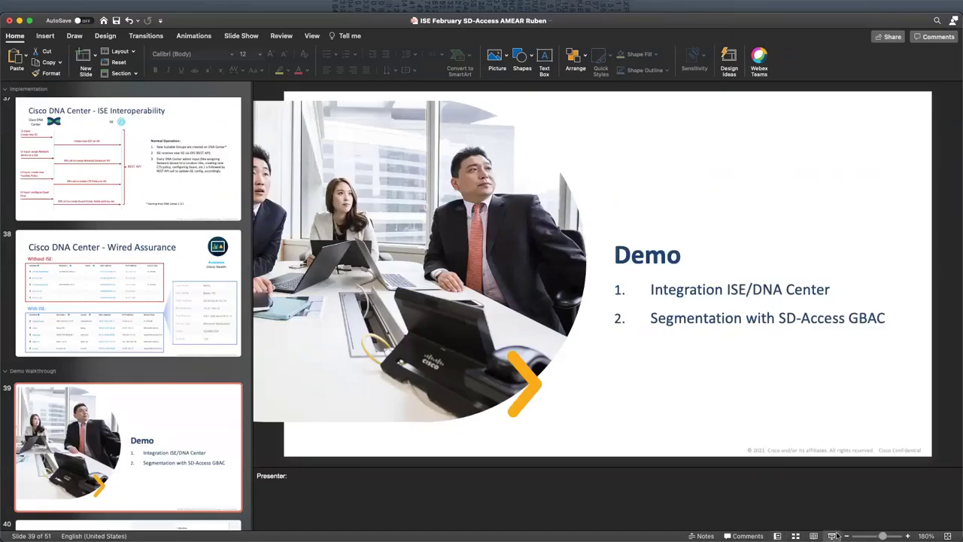
# - Present the deck from the Demo slide and advance to the Polling: Results and Question #4 slide
pyautogui.click(833, 536)
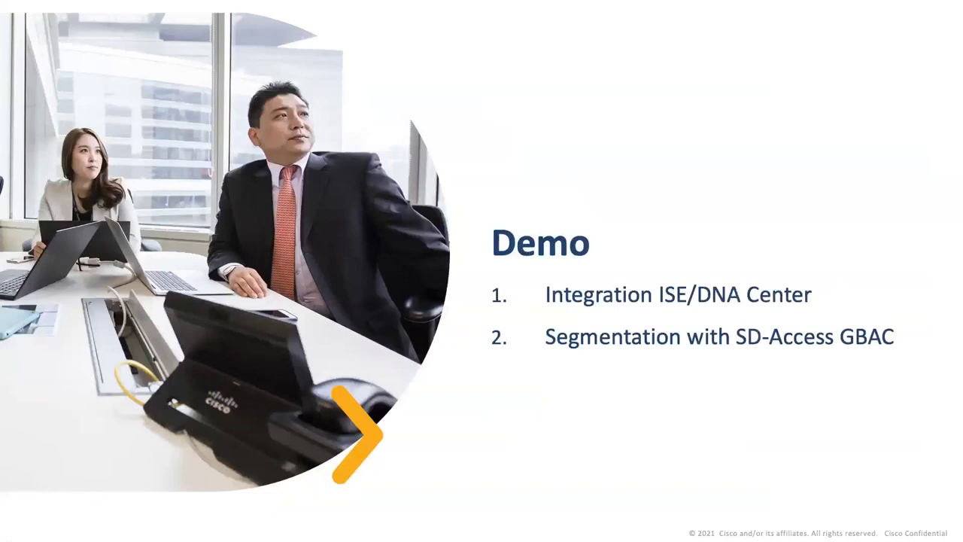
pyautogui.press('Right')
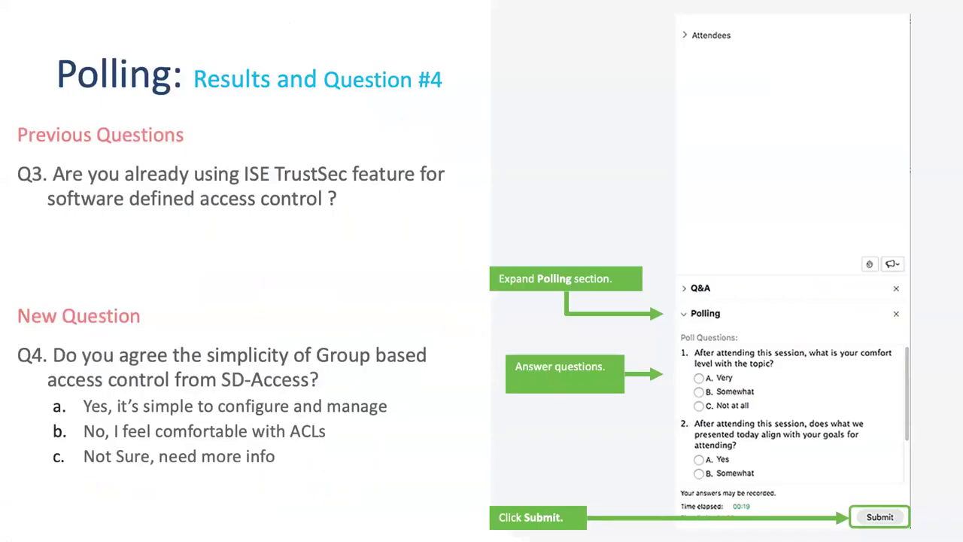